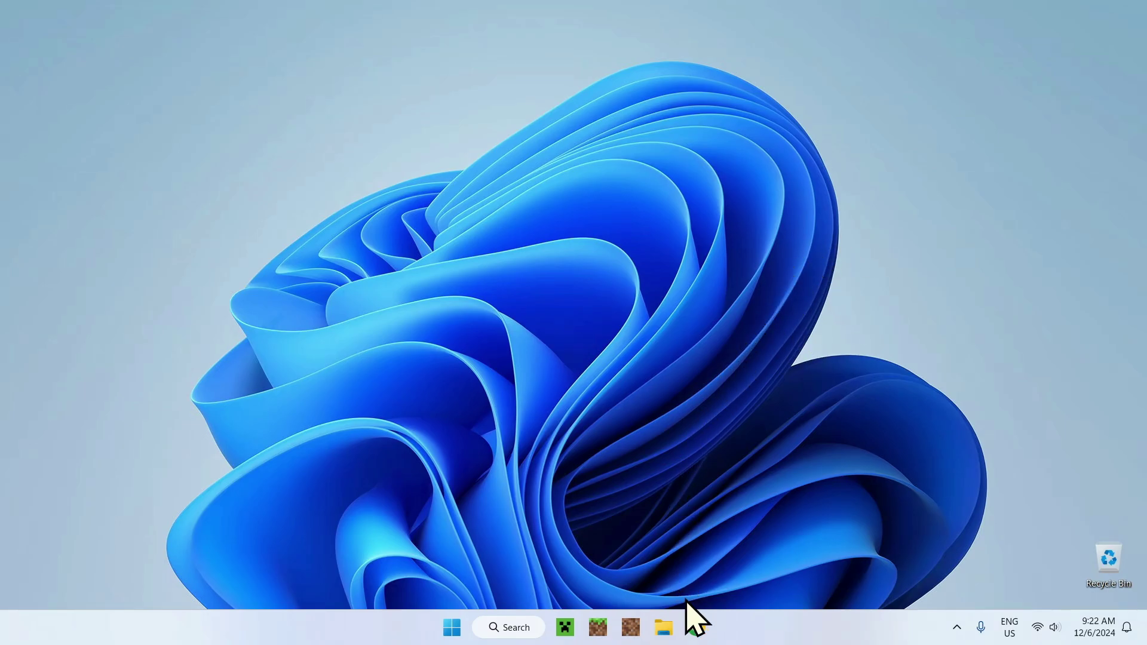
# Step: Launch Chrome and run a Google search for 'Faithful 32'
pyautogui.click(696, 627)
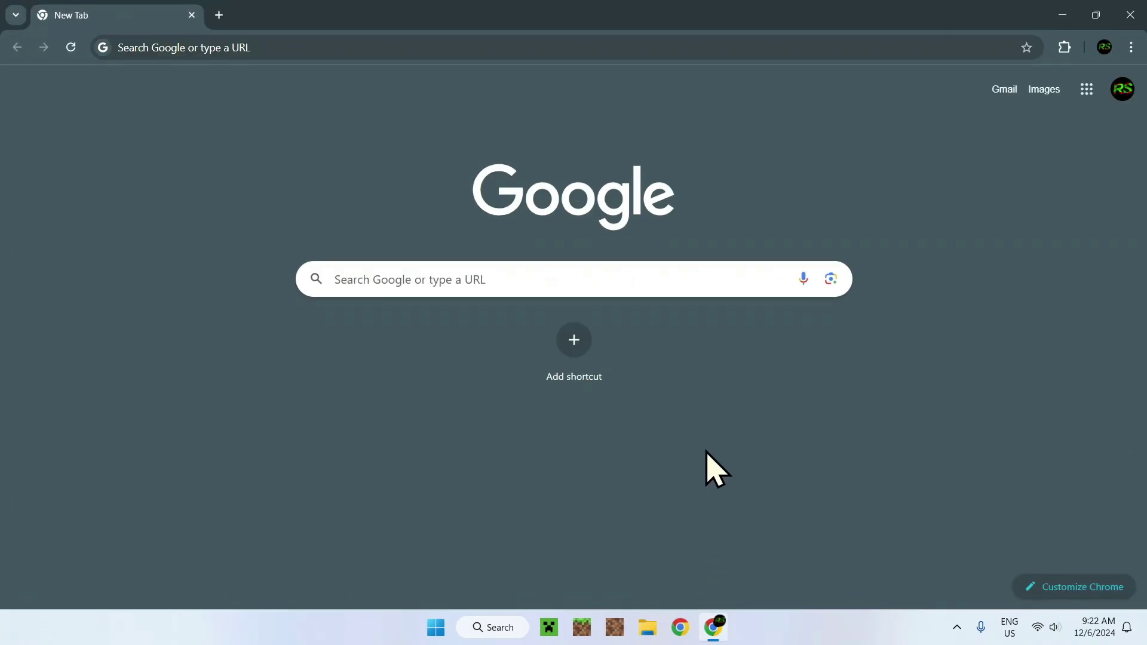
pyautogui.click(690, 279)
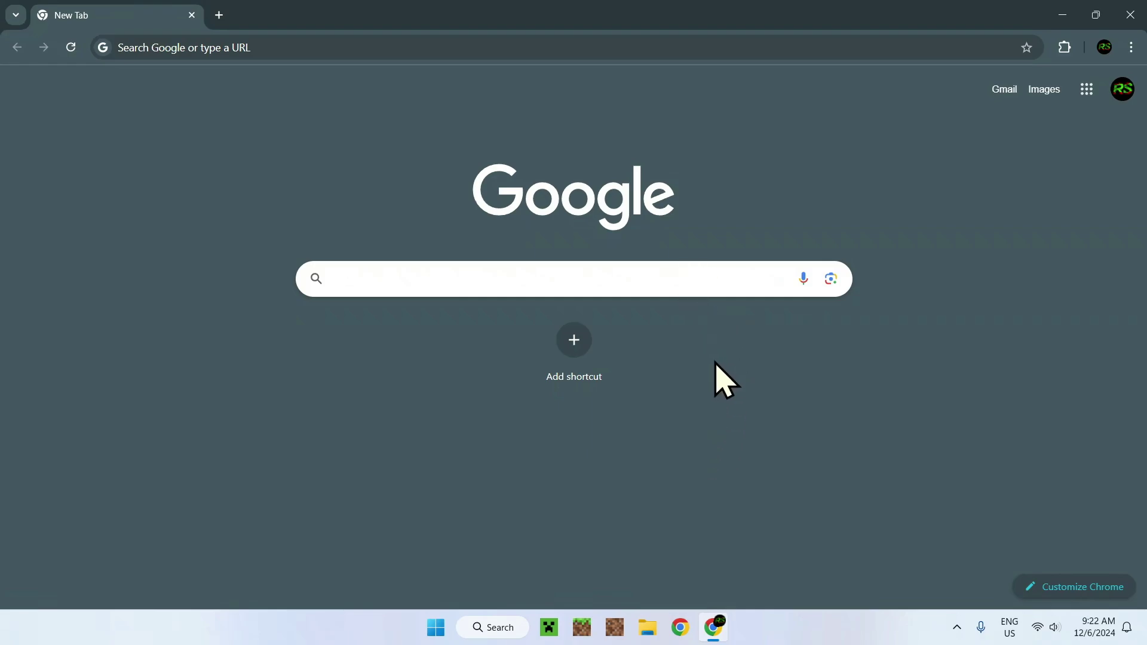
pyautogui.write('F')
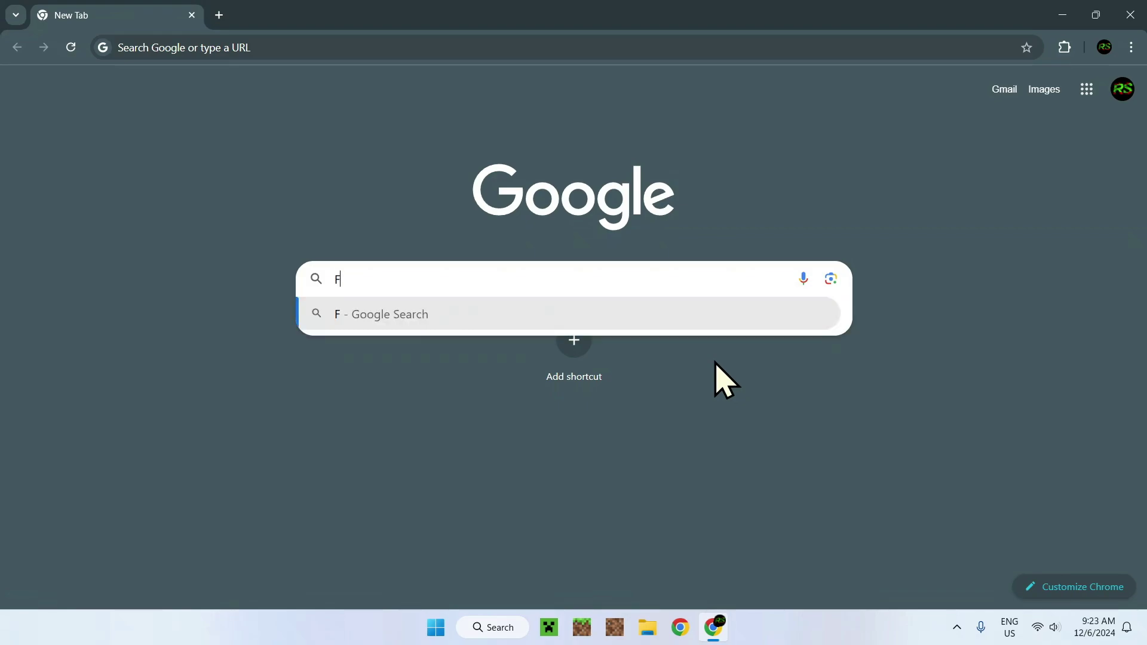
pyautogui.write('aithful')
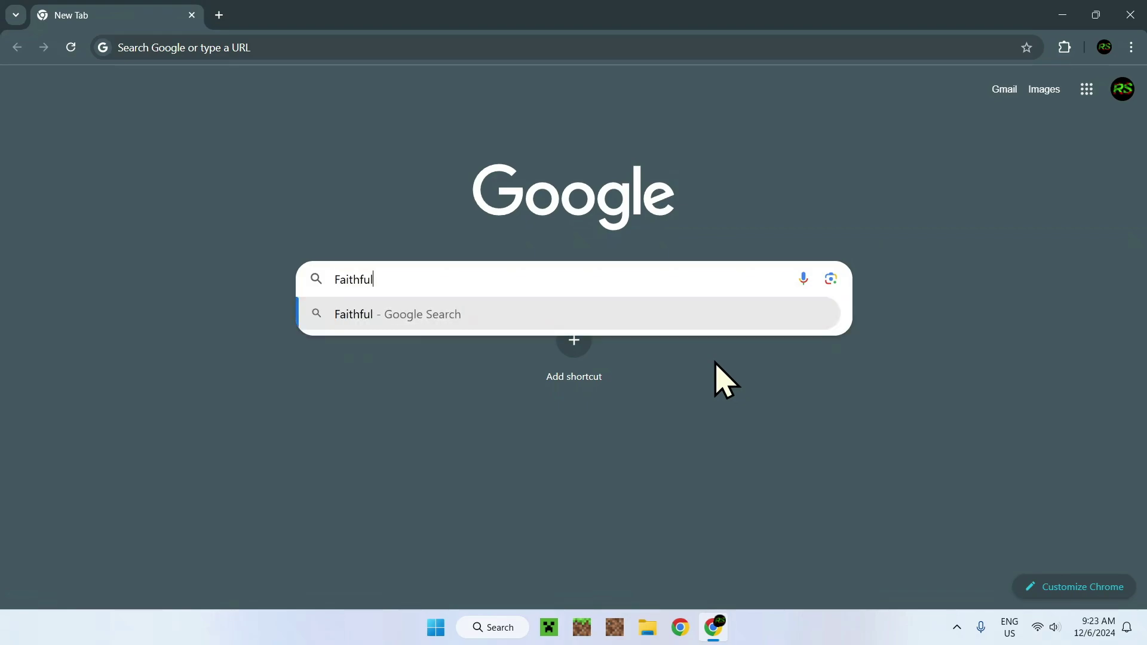
pyautogui.write(' 32')
pyautogui.press('Return')
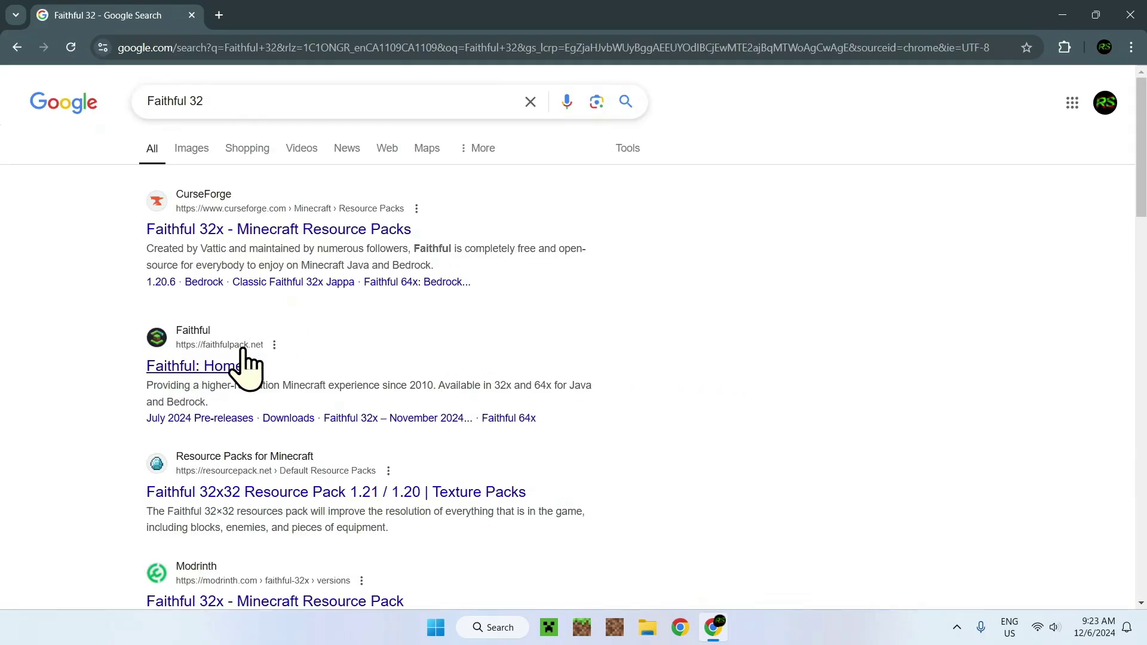
# Step: Open the 'Faithful: Home' result and go to the site's Downloads page
pyautogui.click(202, 367)
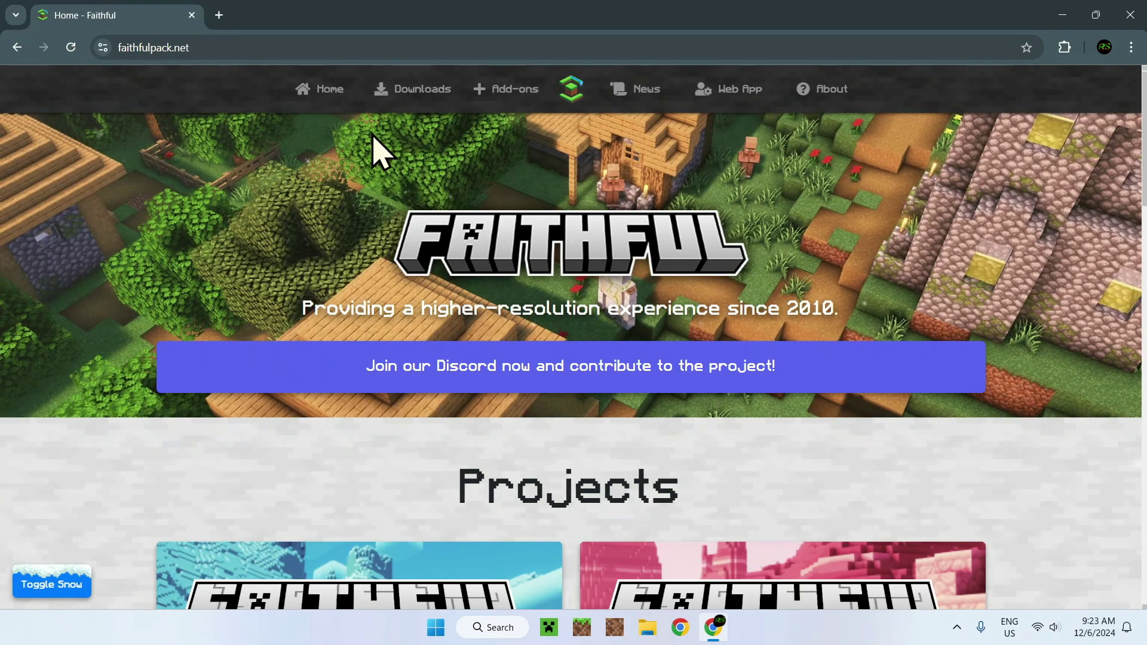
pyautogui.click(411, 101)
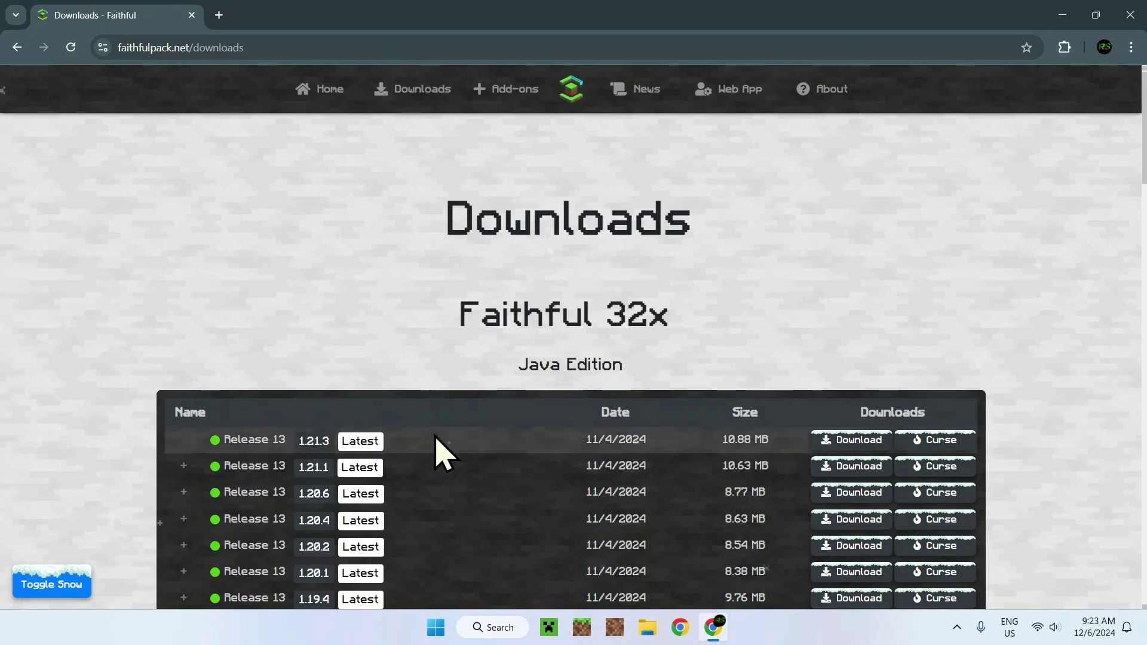
# Step: Download the Faithful 32x 1.21.3 zip, verify it in Chrome's downloads, then close Chrome
pyautogui.click(847, 447)
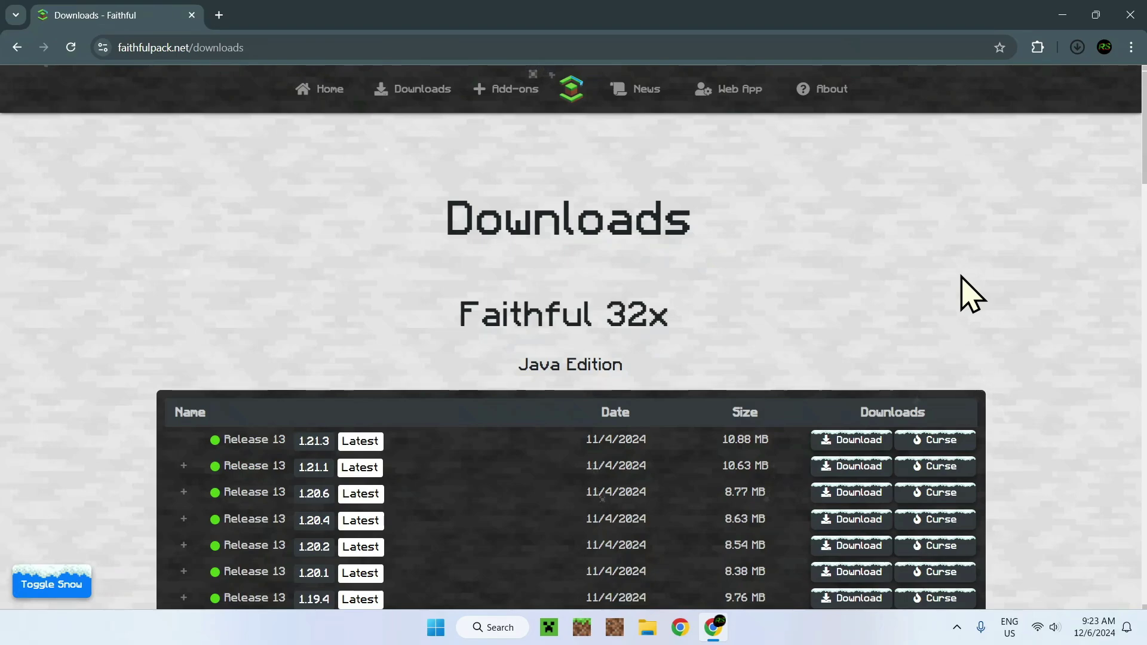
pyautogui.click(1077, 47)
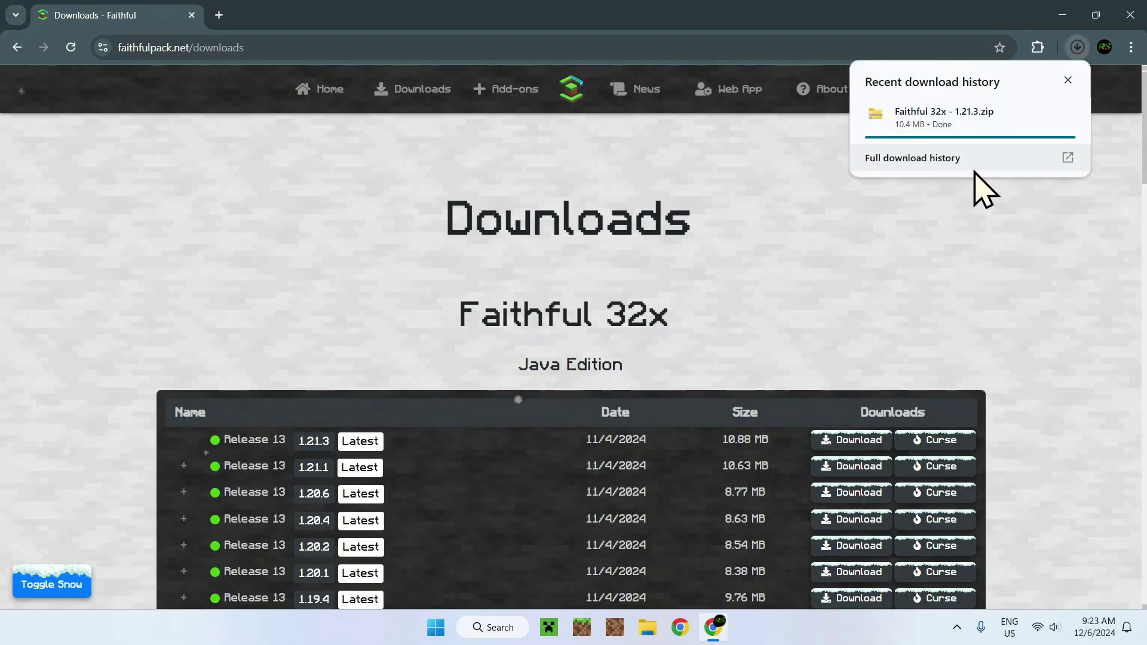
pyautogui.moveTo(967, 133)
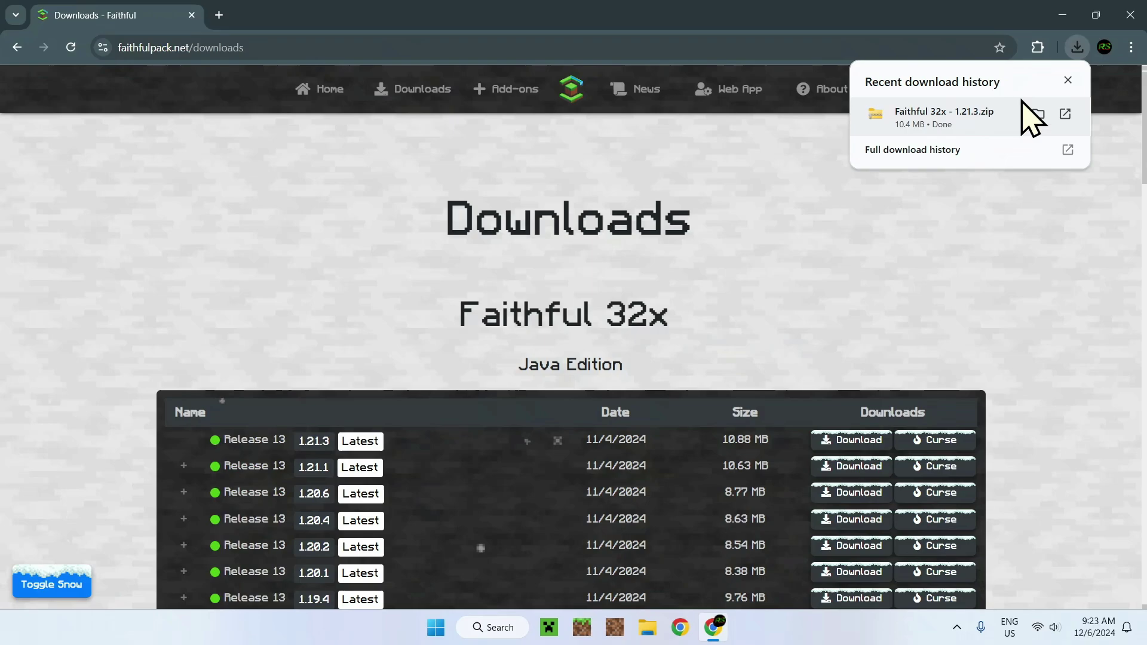
pyautogui.click(1124, 18)
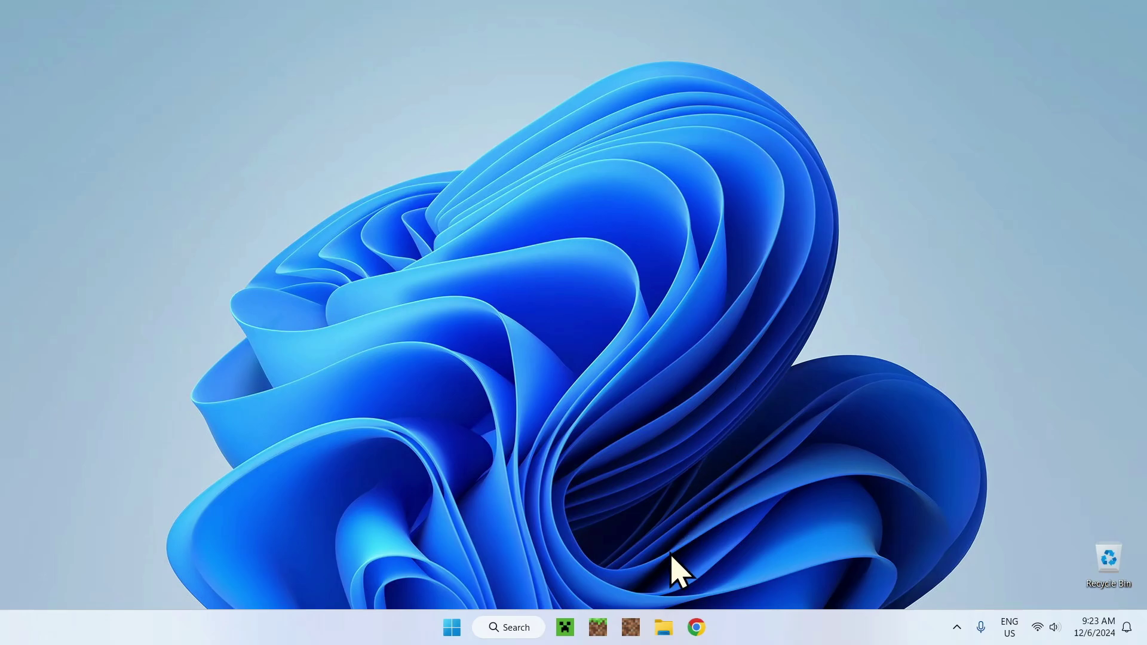
# Step: Show the Downloads folder in File Explorer, containing Faithful 32x - 1.21.3.zip
pyautogui.click(664, 628)
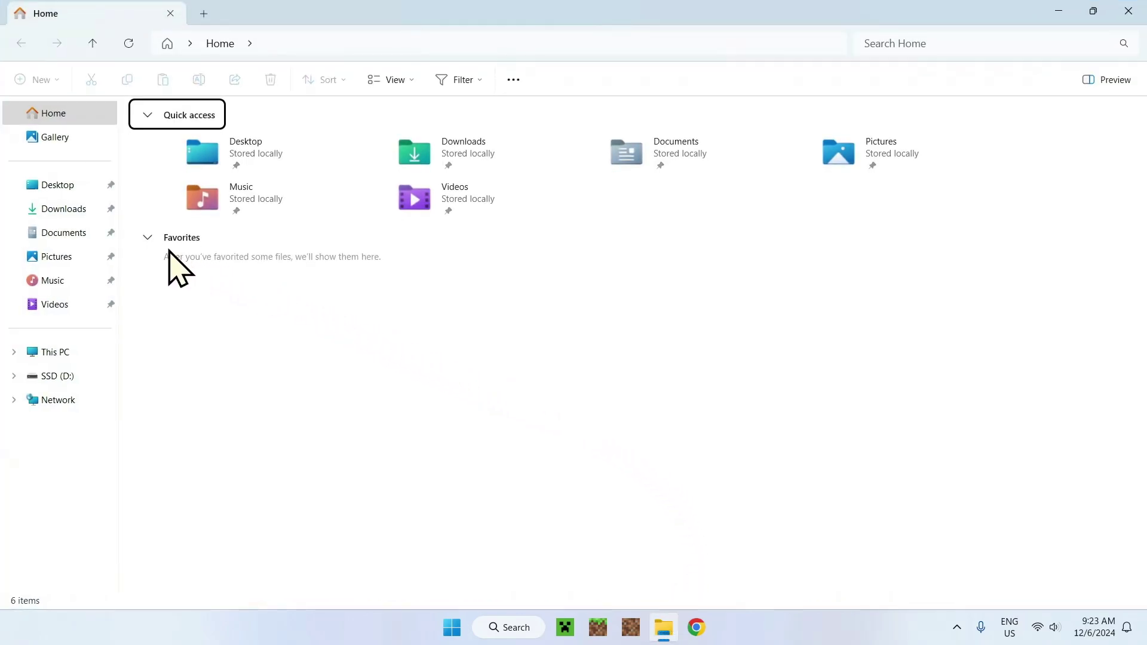
pyautogui.click(61, 212)
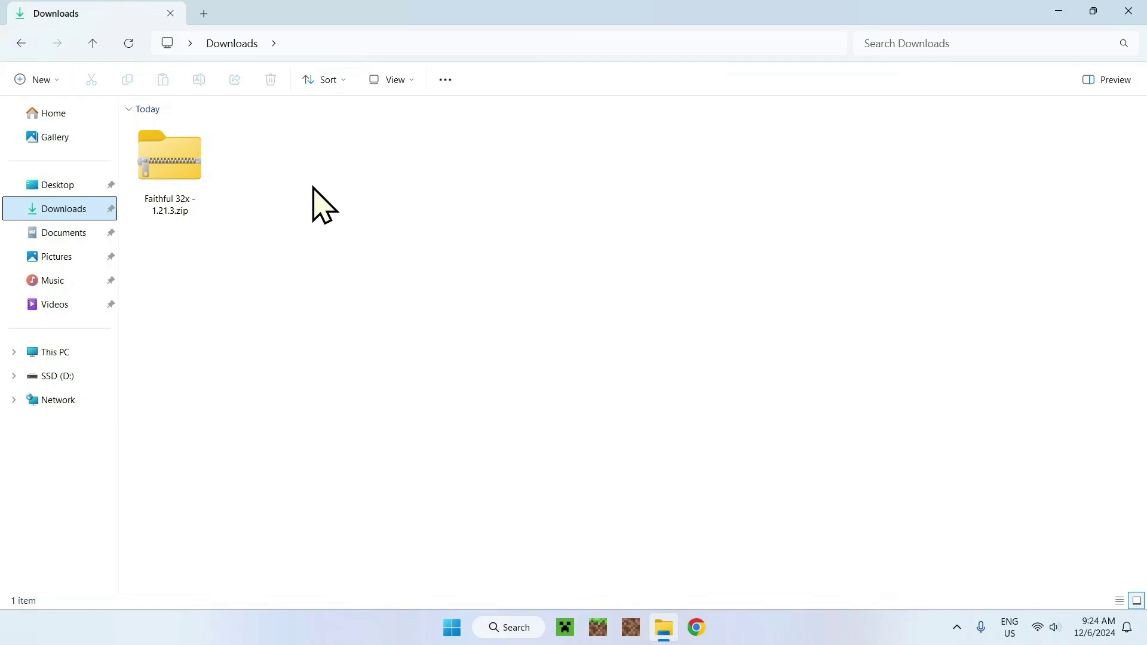
# Step: Close File Explorer and bring up the Minecraft Launcher
pyautogui.click(1128, 11)
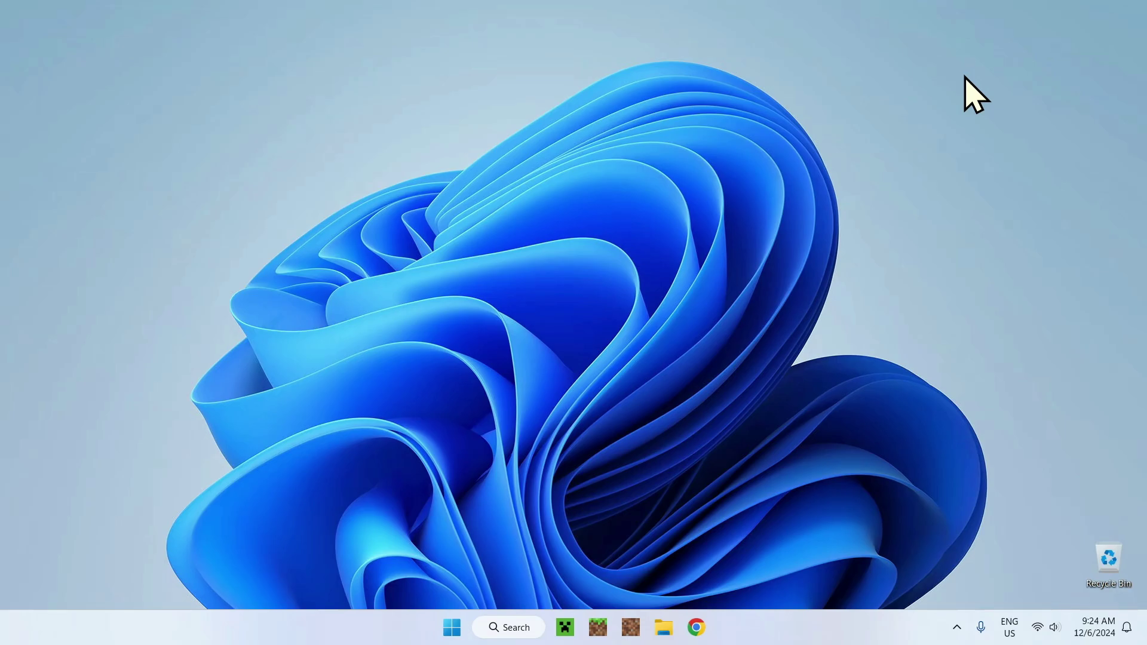
pyautogui.click(565, 626)
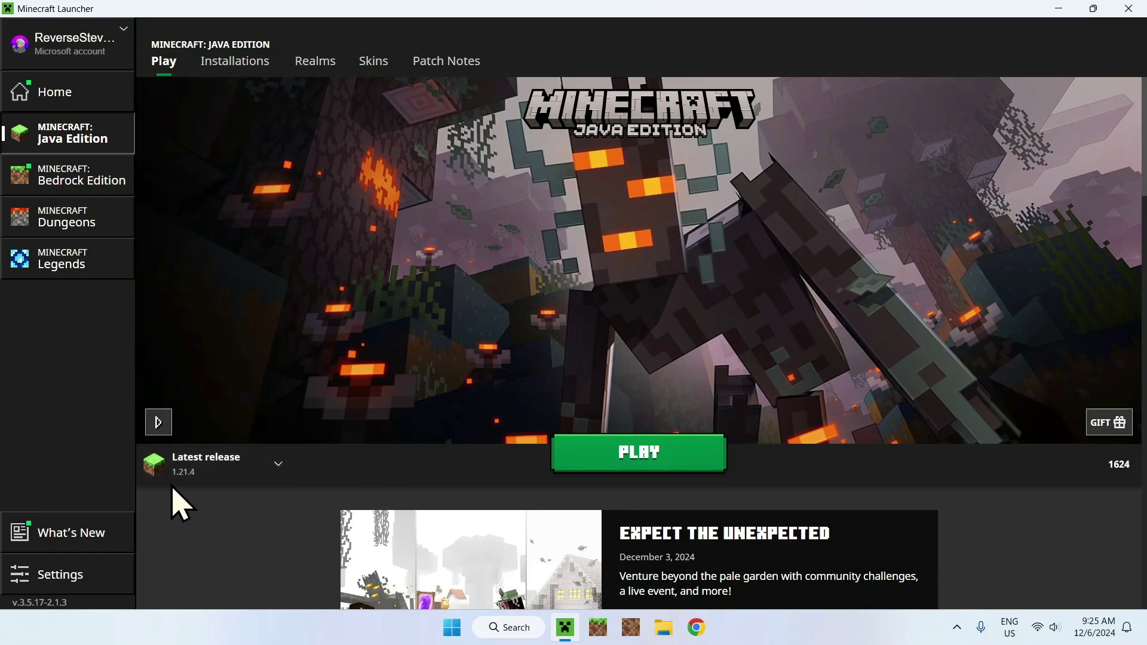
# Step: Start Minecraft 1.21.4 and go to Options > Resource Packs
pyautogui.click(637, 461)
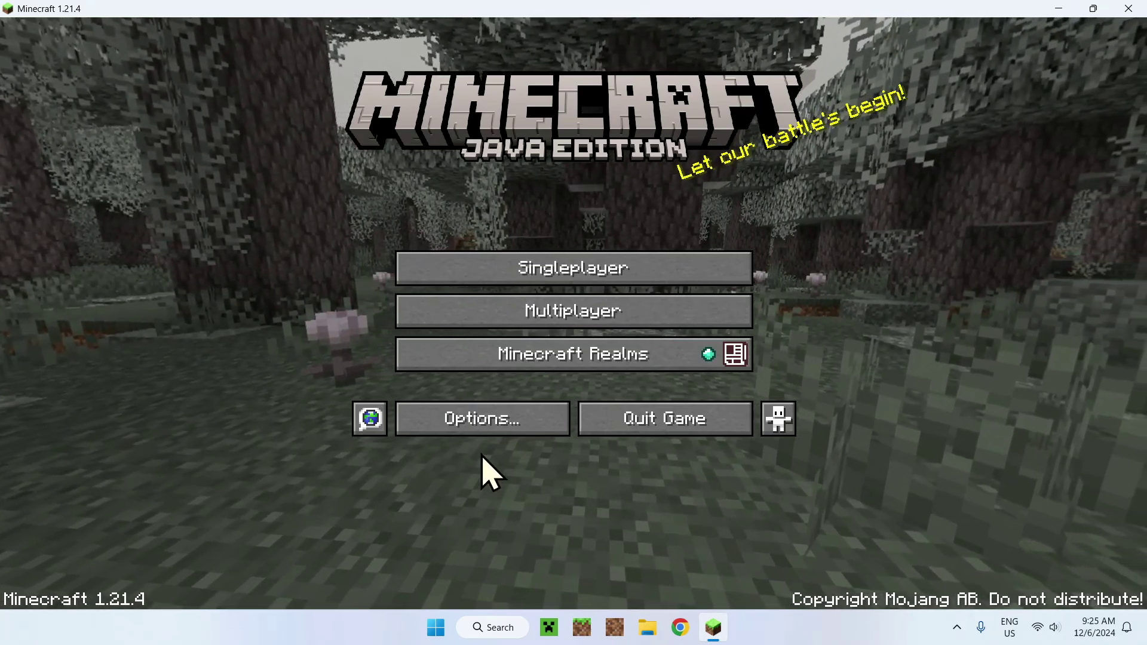
pyautogui.click(478, 433)
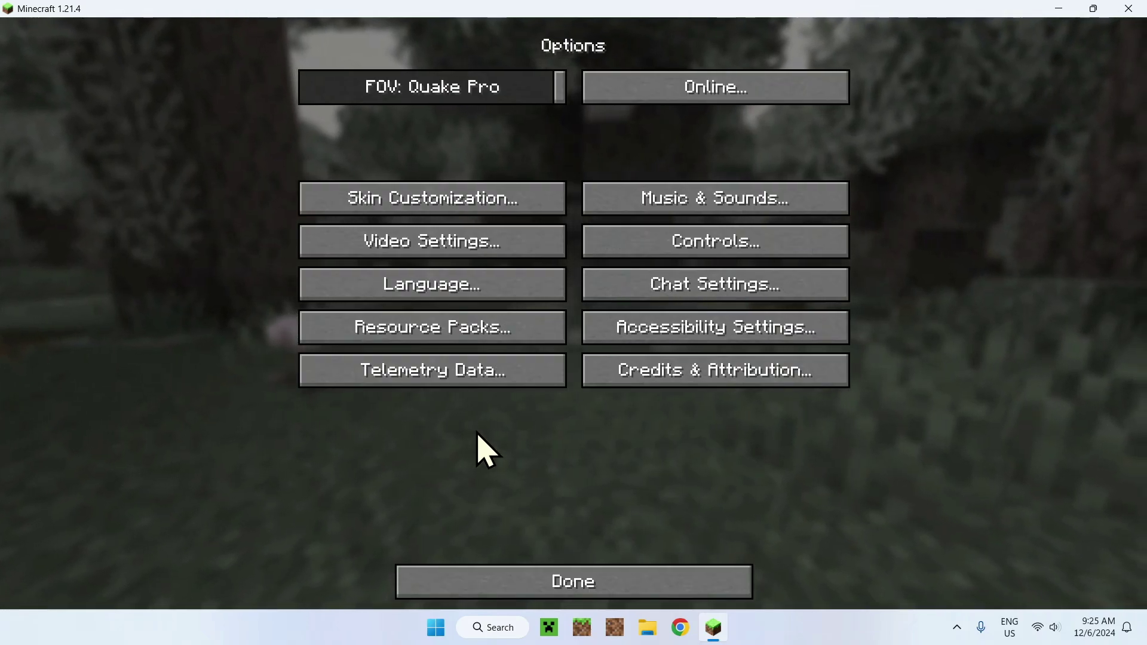
pyautogui.click(441, 347)
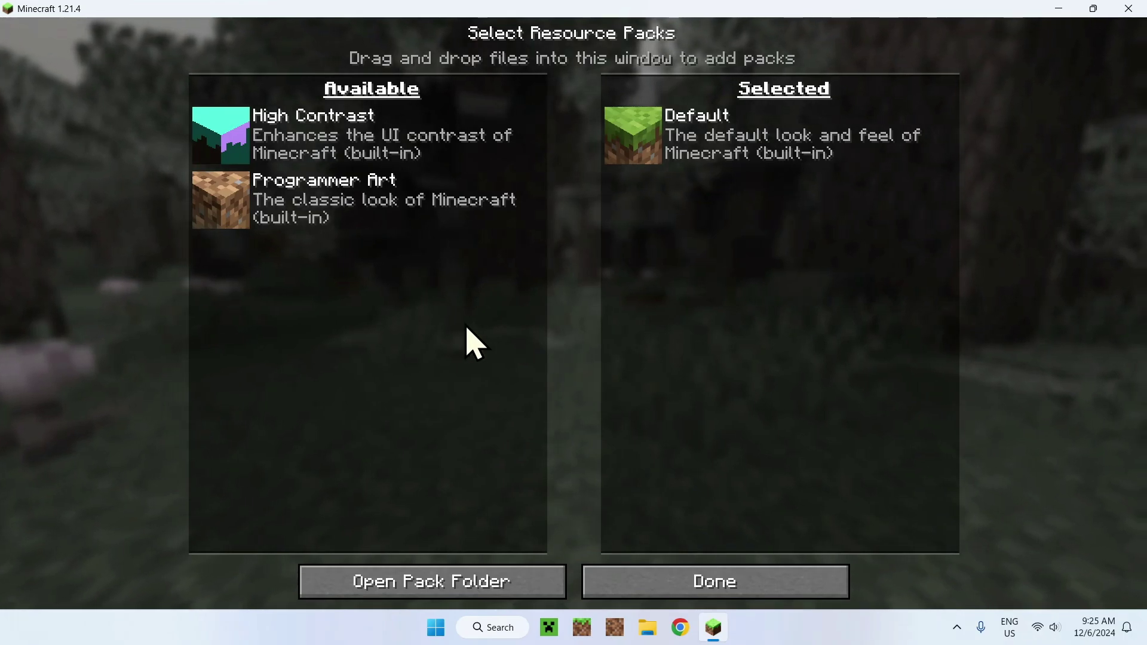
# Step: Copy Faithful 32x - 1.21.3.zip from Downloads into the resourcepacks folder, then close Explorer
pyautogui.click(428, 582)
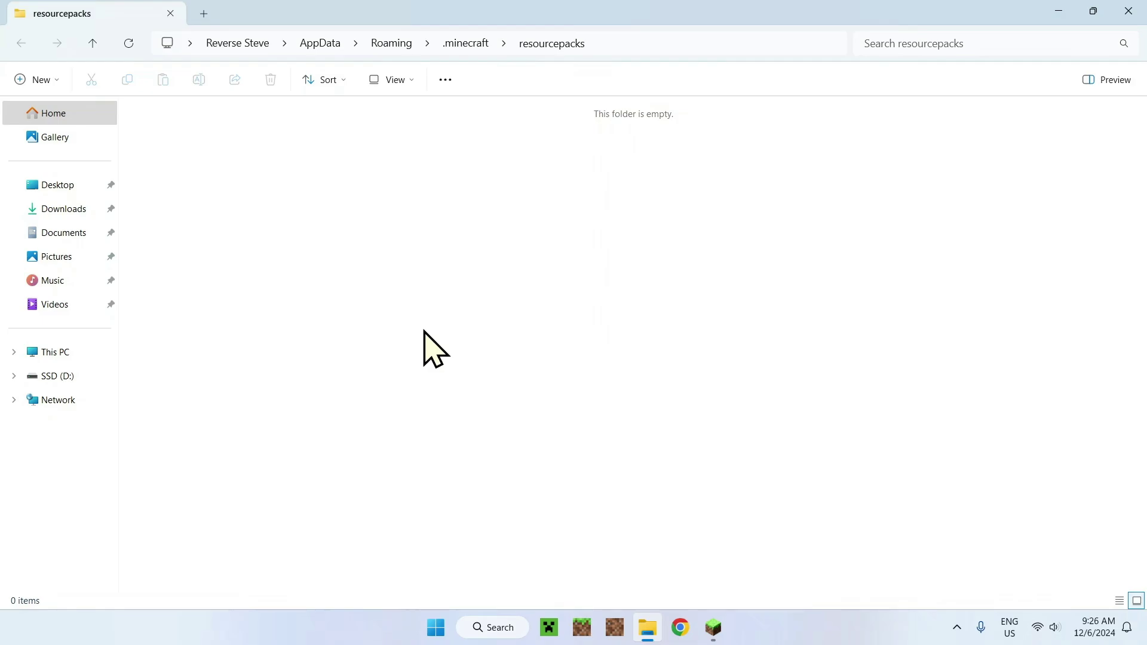
pyautogui.click(52, 208)
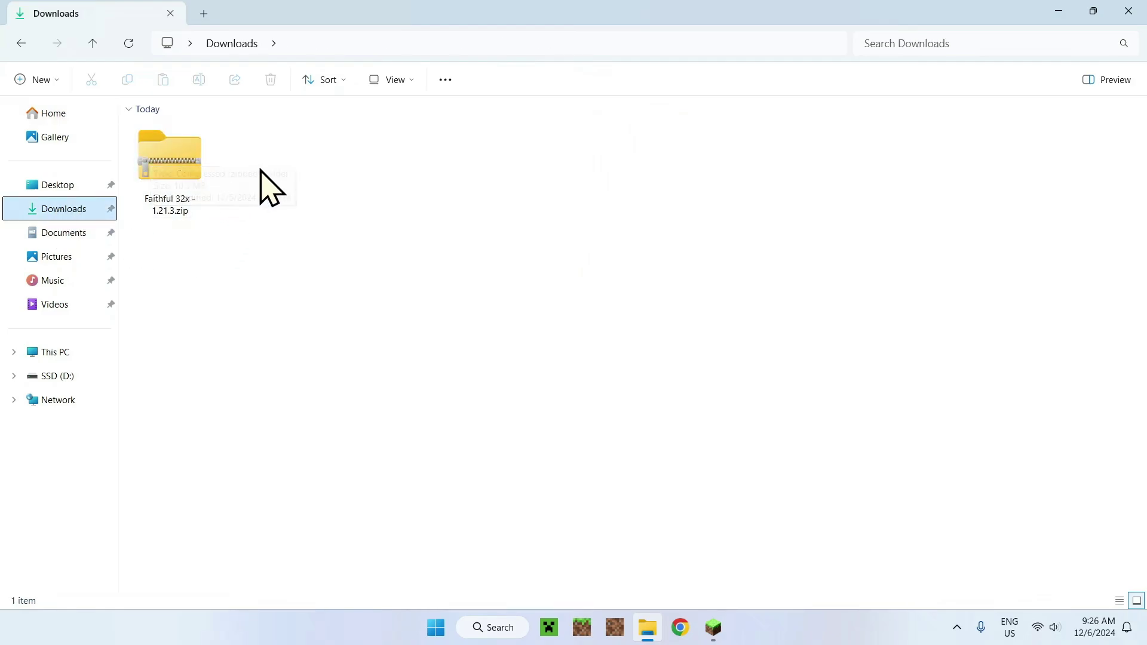
pyautogui.click(174, 154)
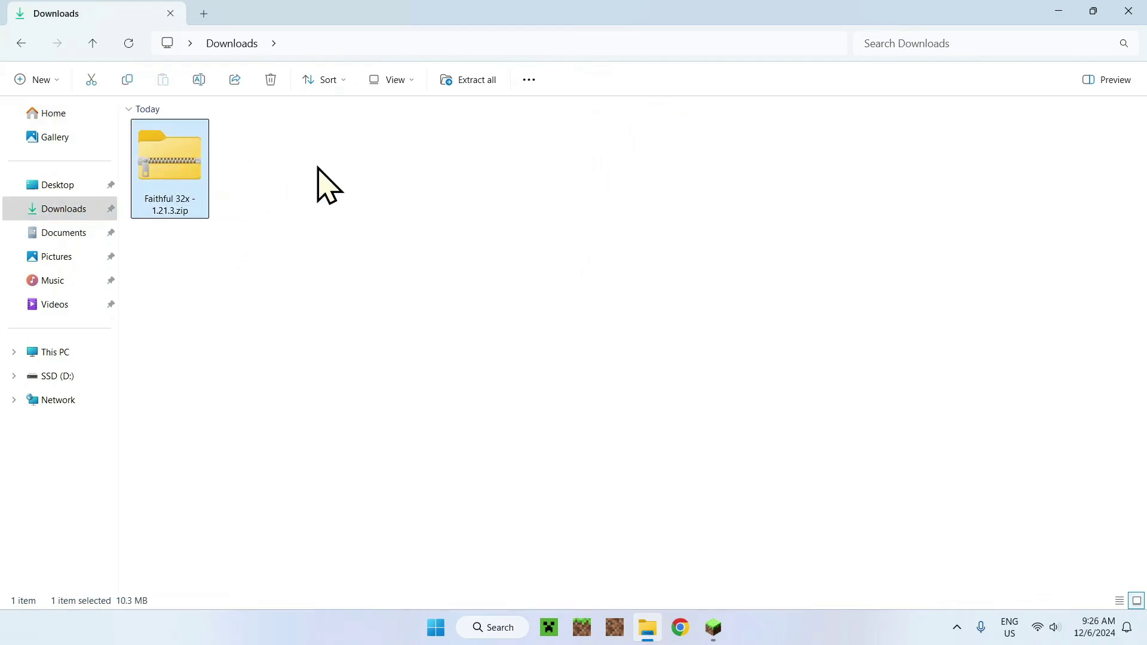
pyautogui.click(129, 82)
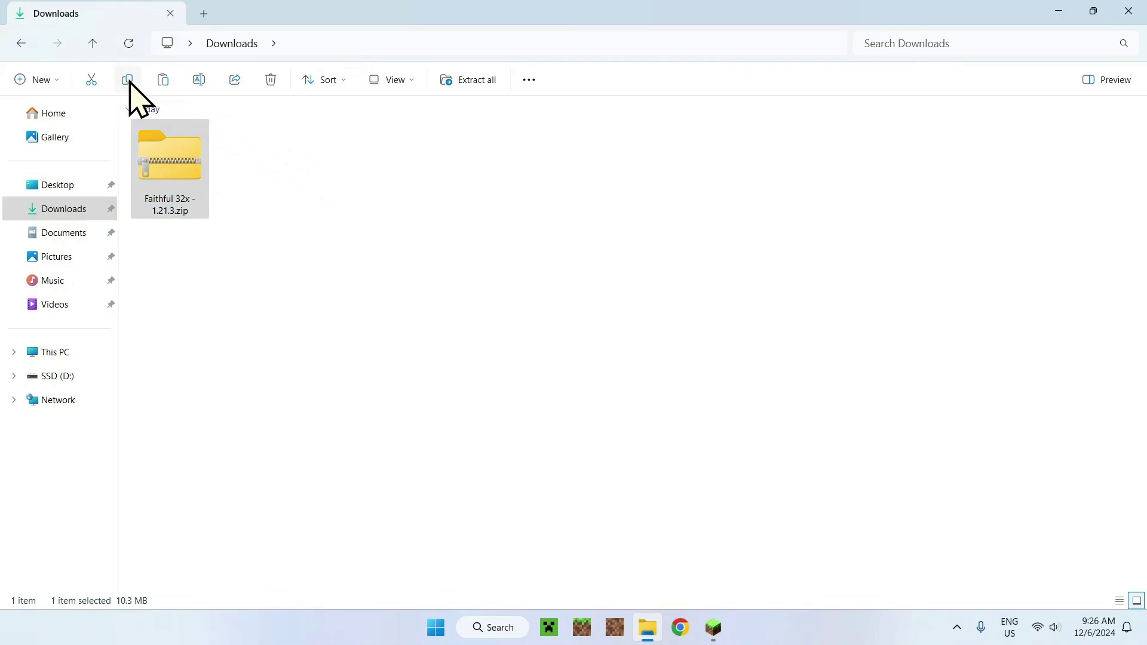
pyautogui.click(21, 44)
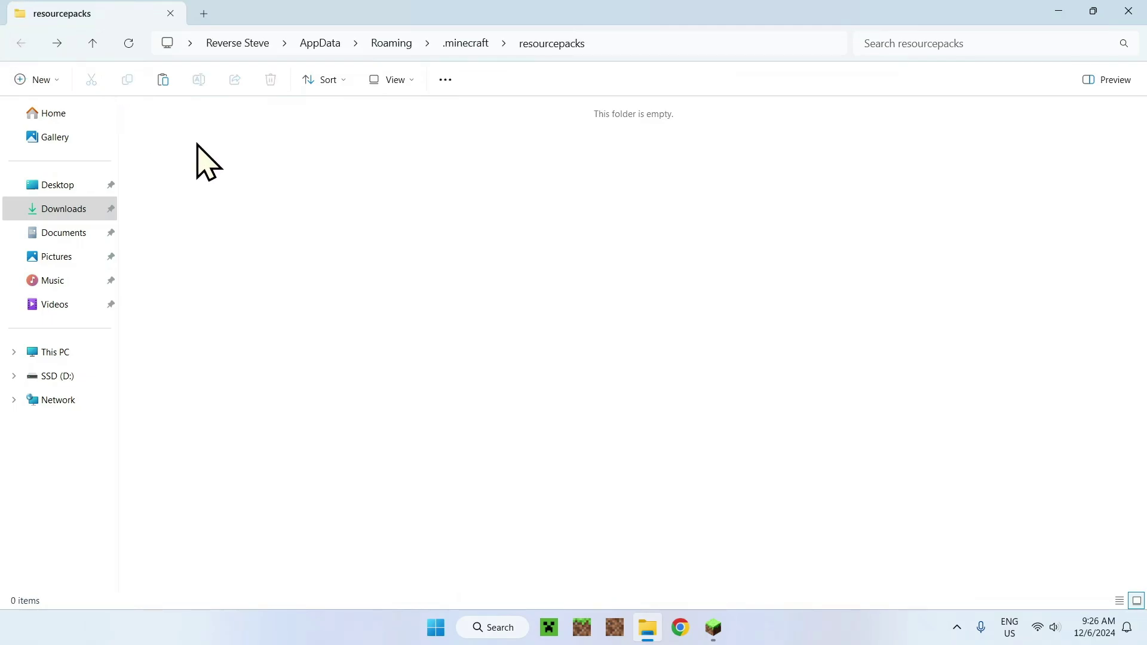
pyautogui.click(161, 88)
pyautogui.click(257, 208)
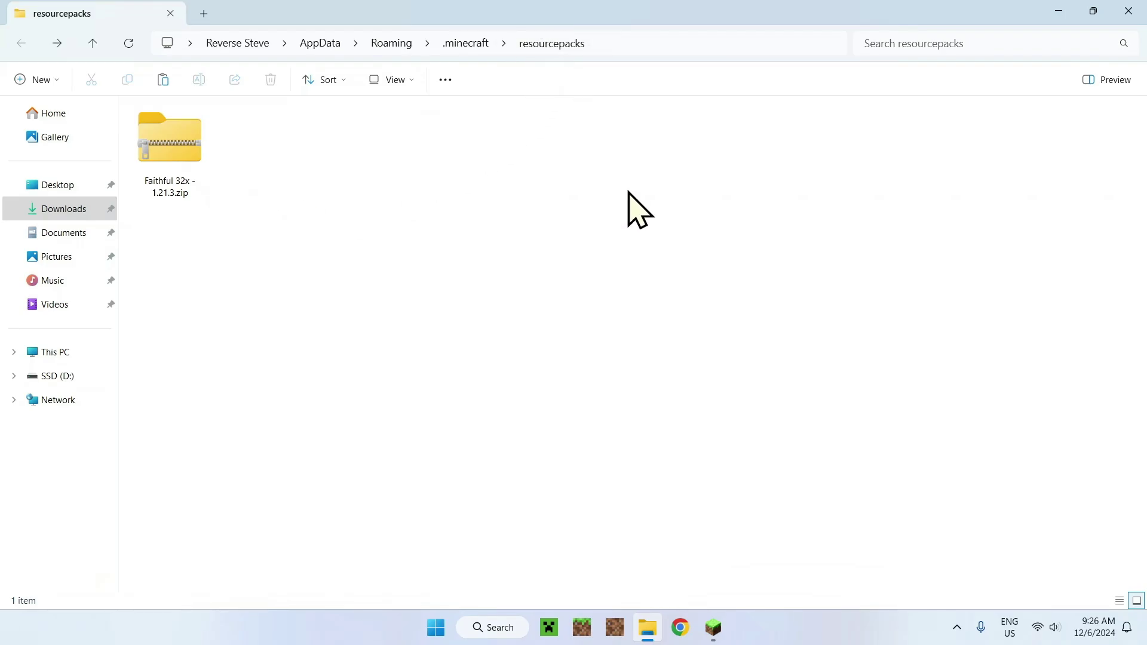
pyautogui.click(1127, 15)
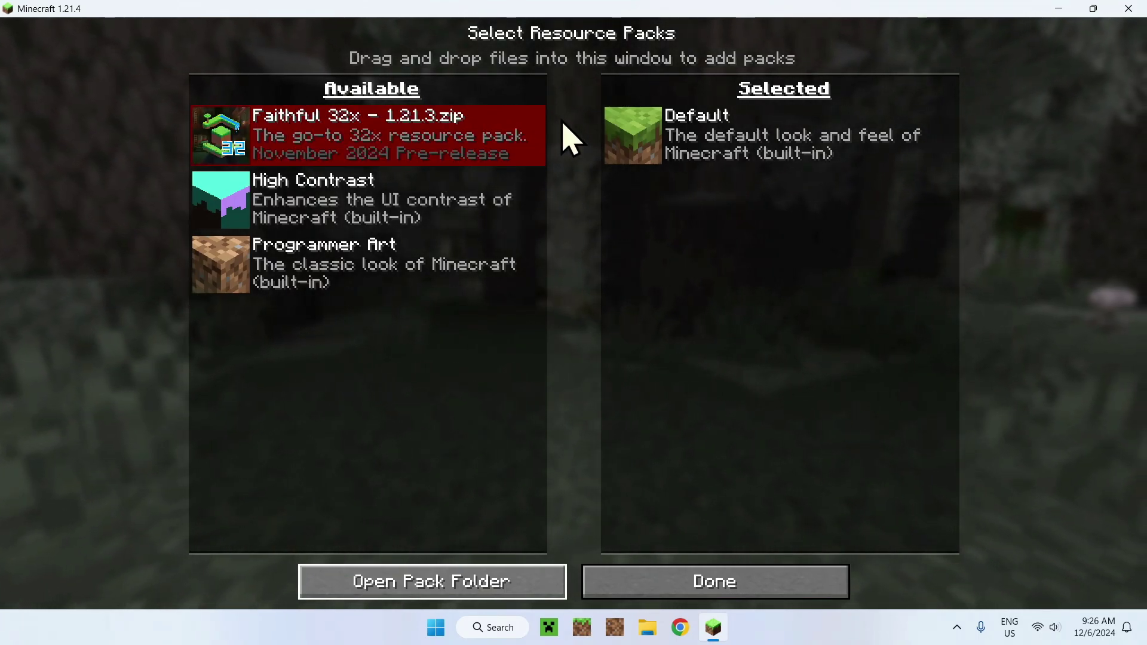
pyautogui.moveTo(295, 146)
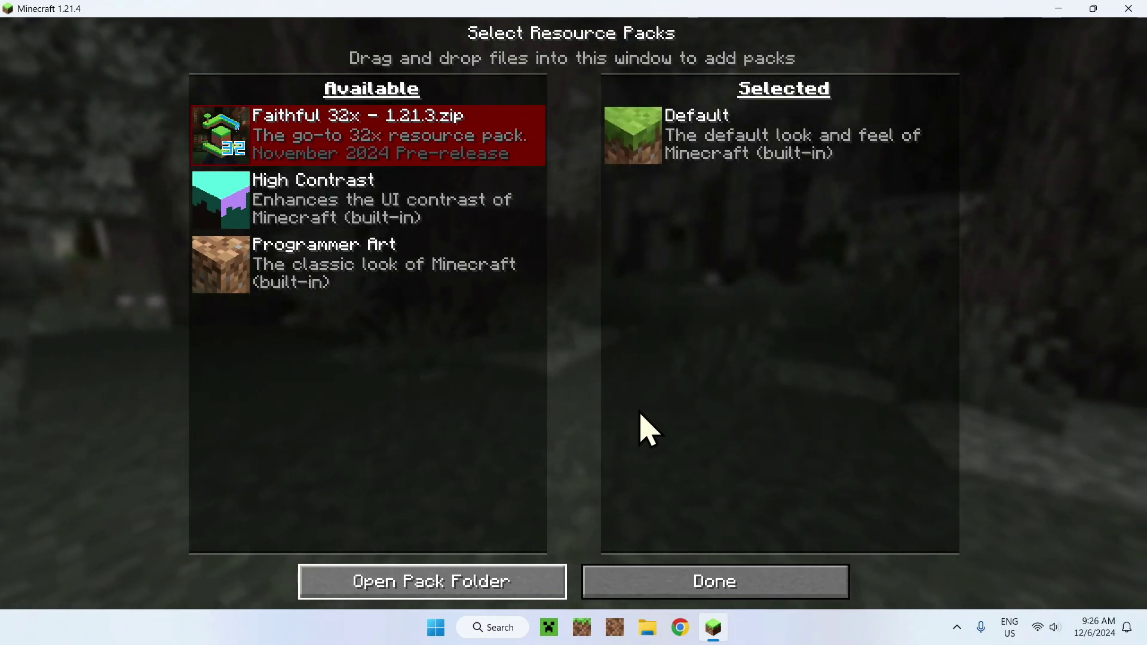
# Step: Inspect pack.mcmeta inside the Faithful 32x zip to confirm pack_format 42, then close it
pyautogui.click(647, 626)
pyautogui.click(62, 208)
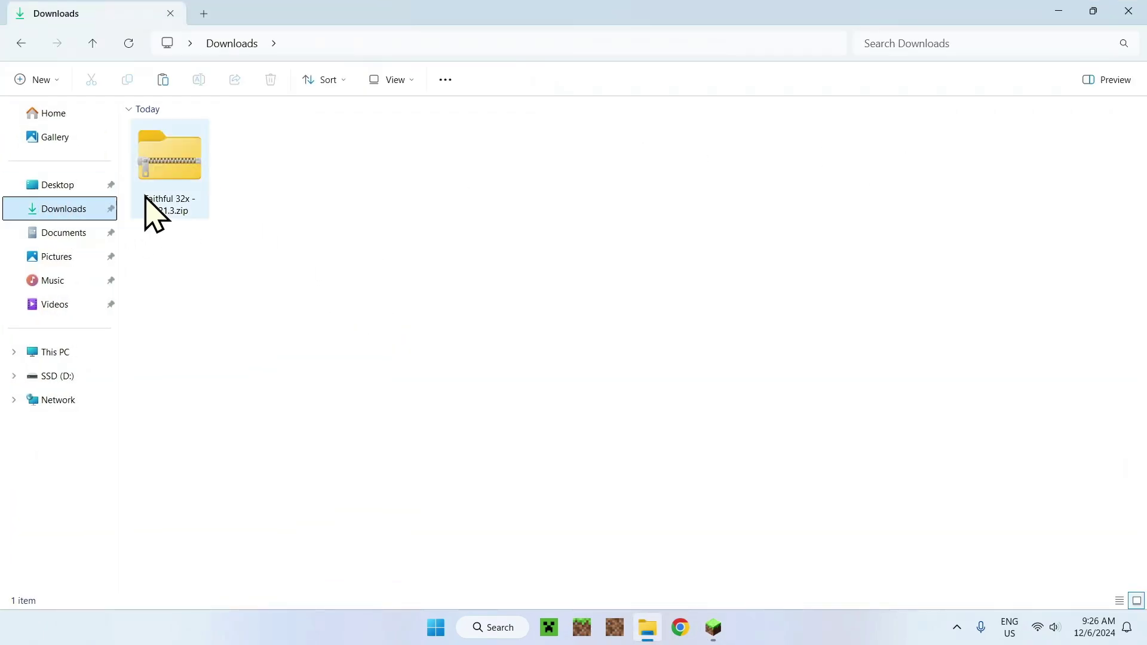
pyautogui.click(159, 192)
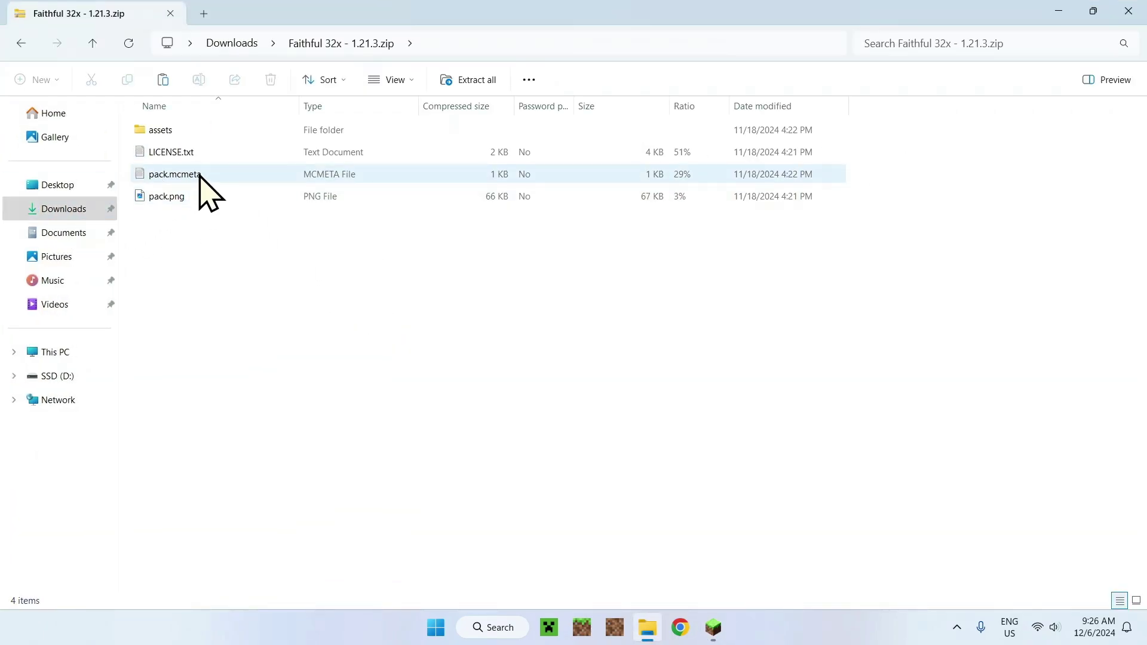
pyautogui.doubleClick(199, 175)
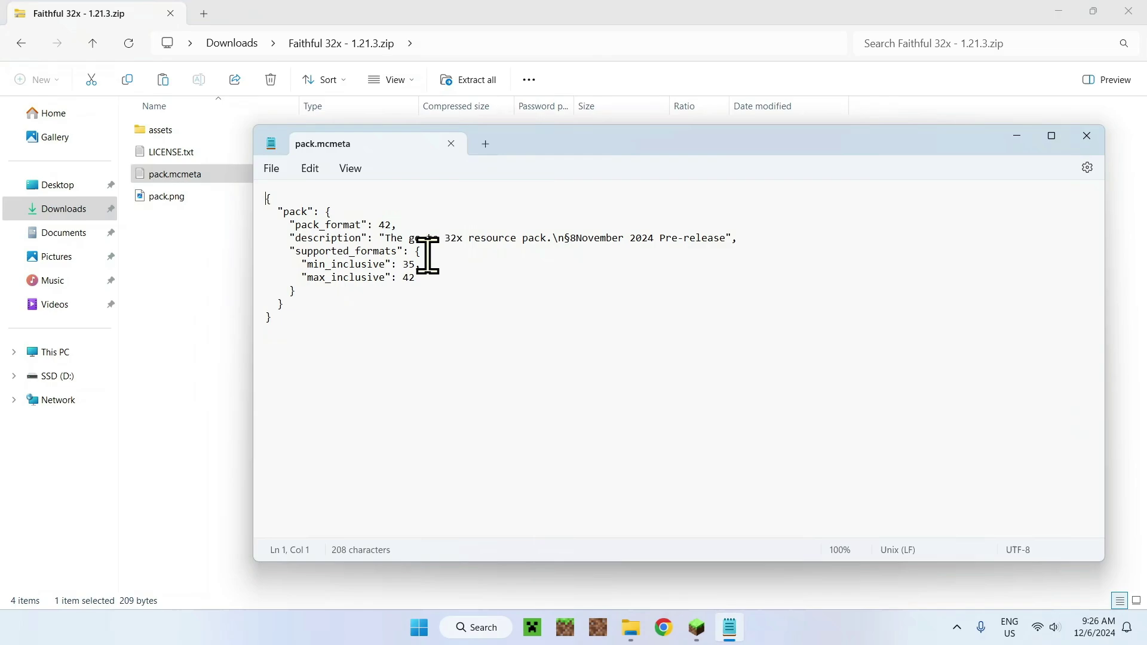
pyautogui.moveTo(378, 225); pyautogui.dragTo(392, 230)
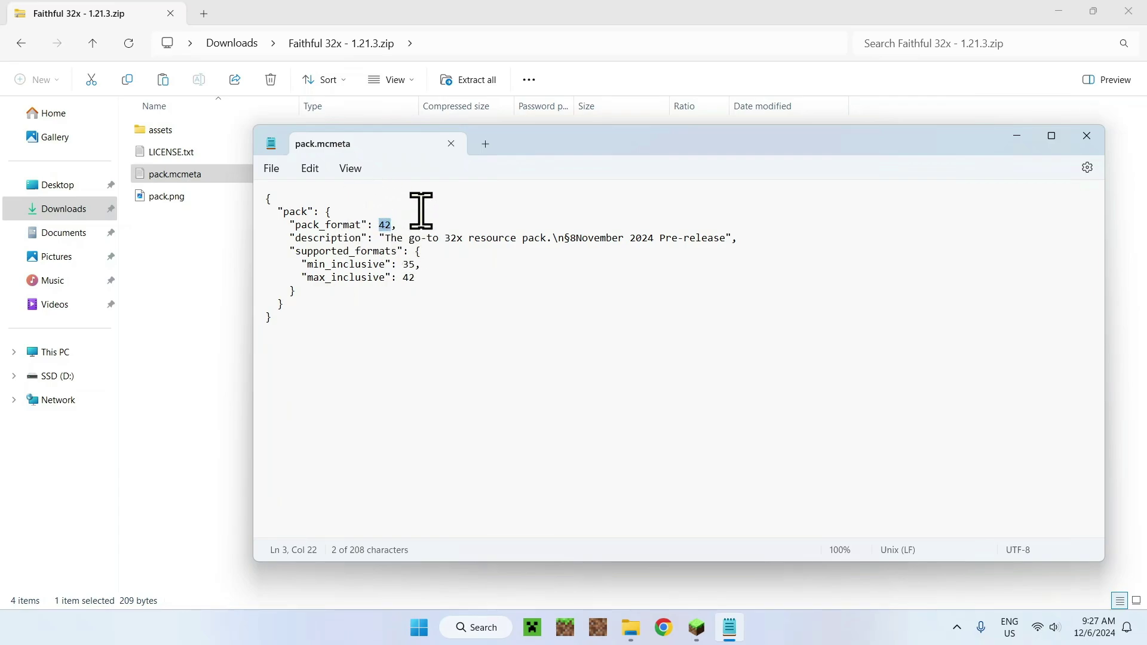
pyautogui.click(451, 144)
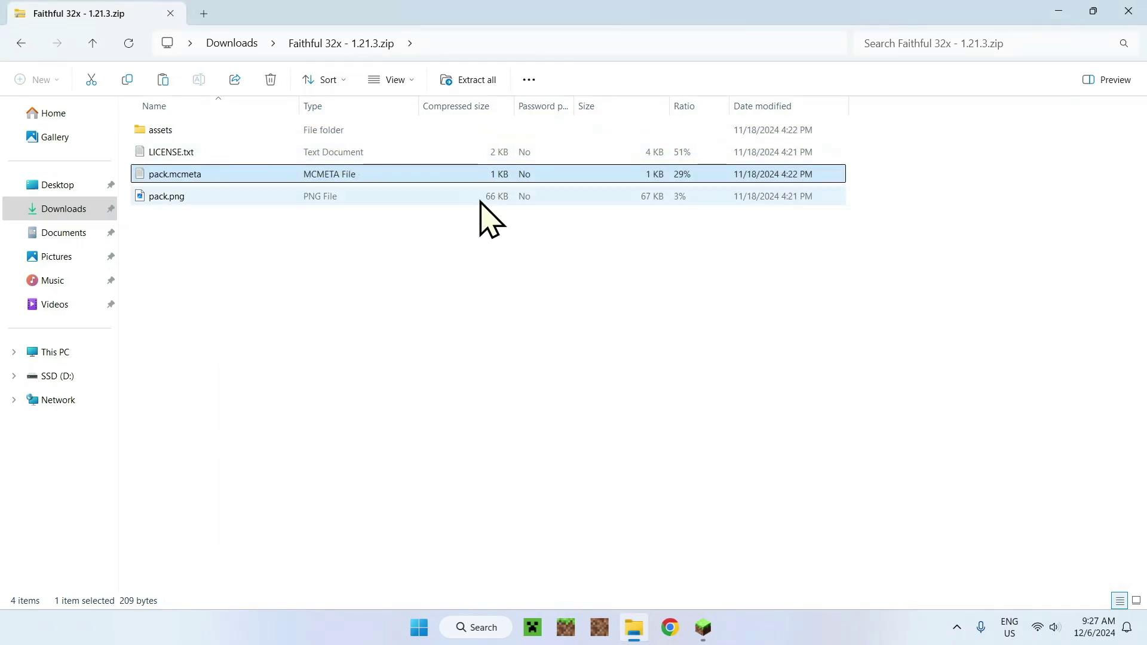
# Step: Enable the Faithful 32x pack above Default, accepting the older-version warning
pyautogui.click(714, 628)
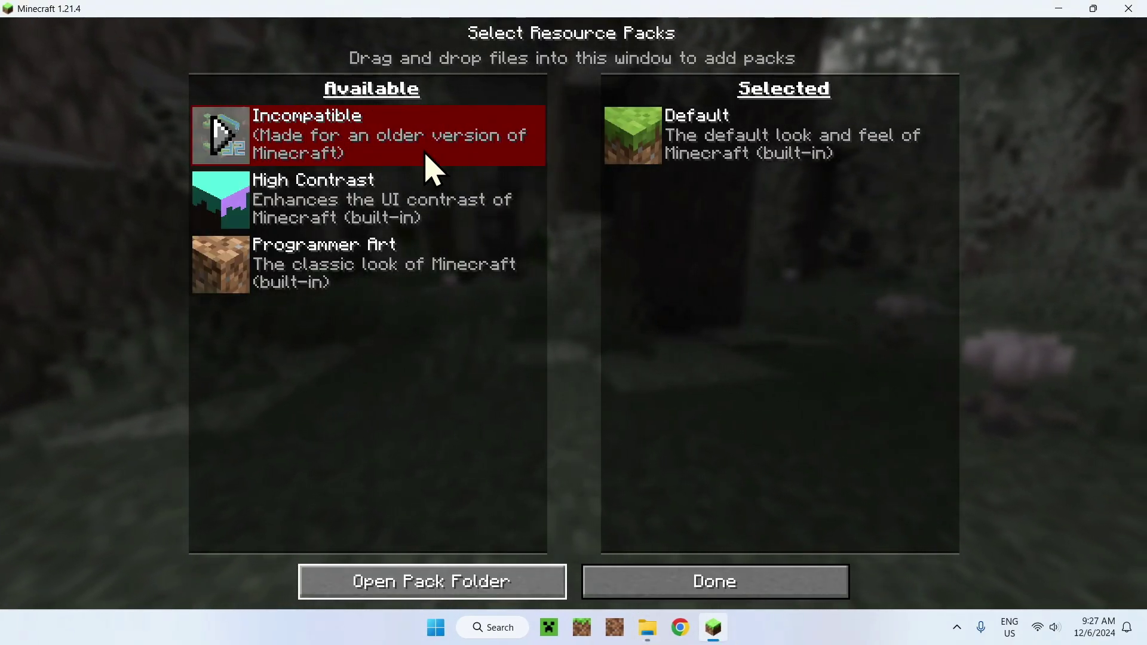
pyautogui.click(222, 136)
pyautogui.click(426, 307)
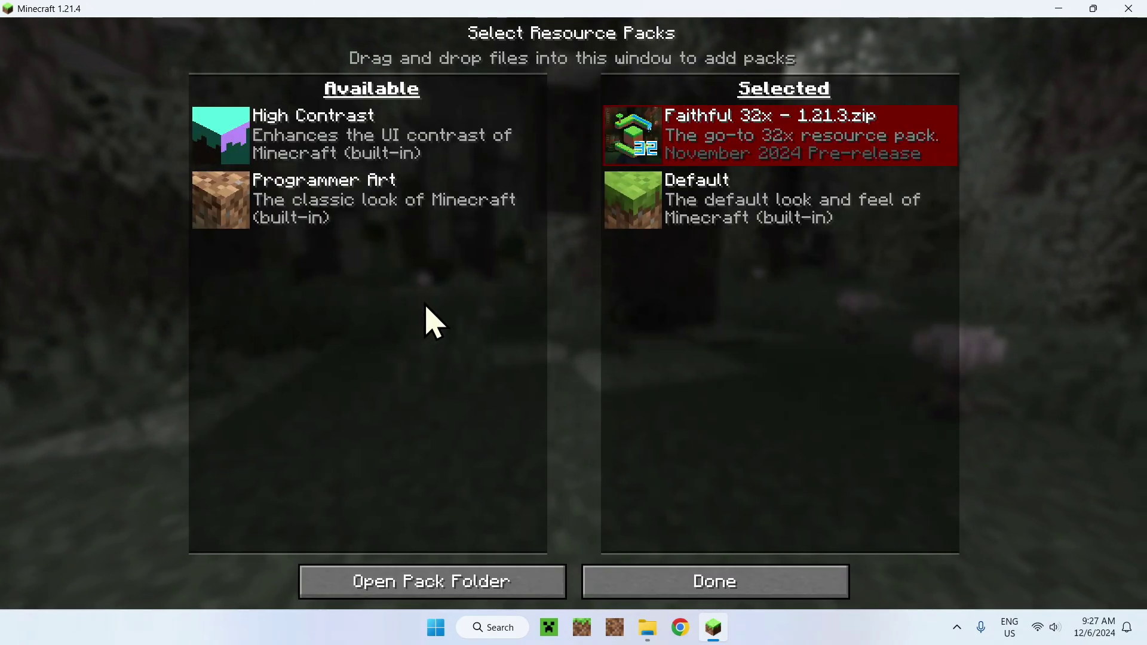
pyautogui.click(621, 156)
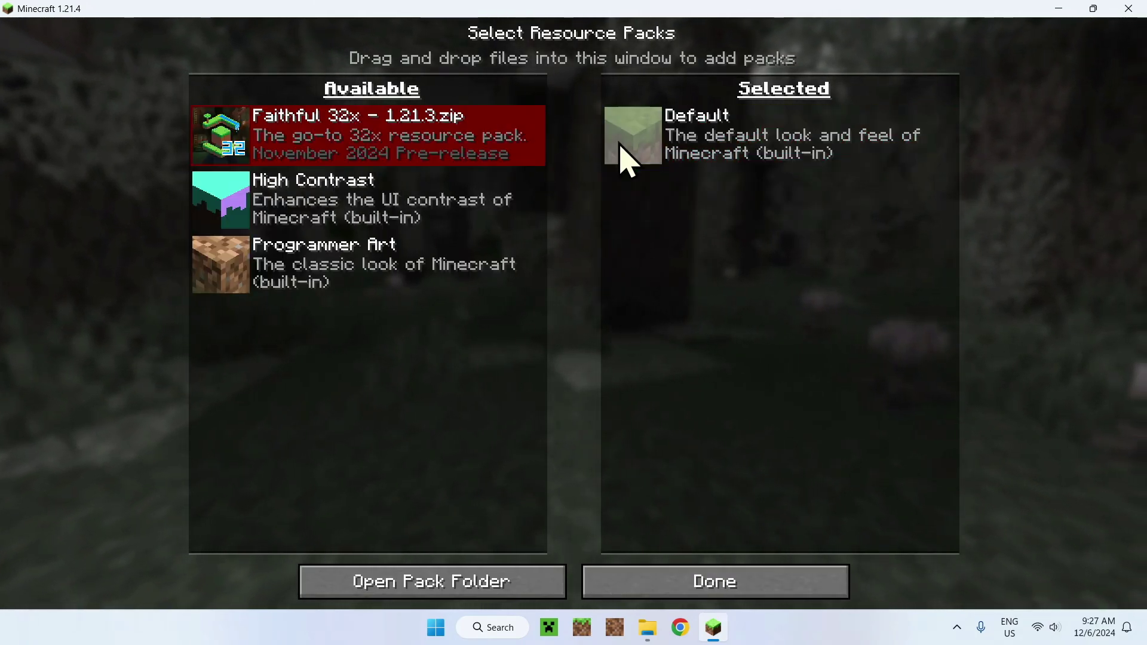
pyautogui.click(237, 140)
pyautogui.click(441, 308)
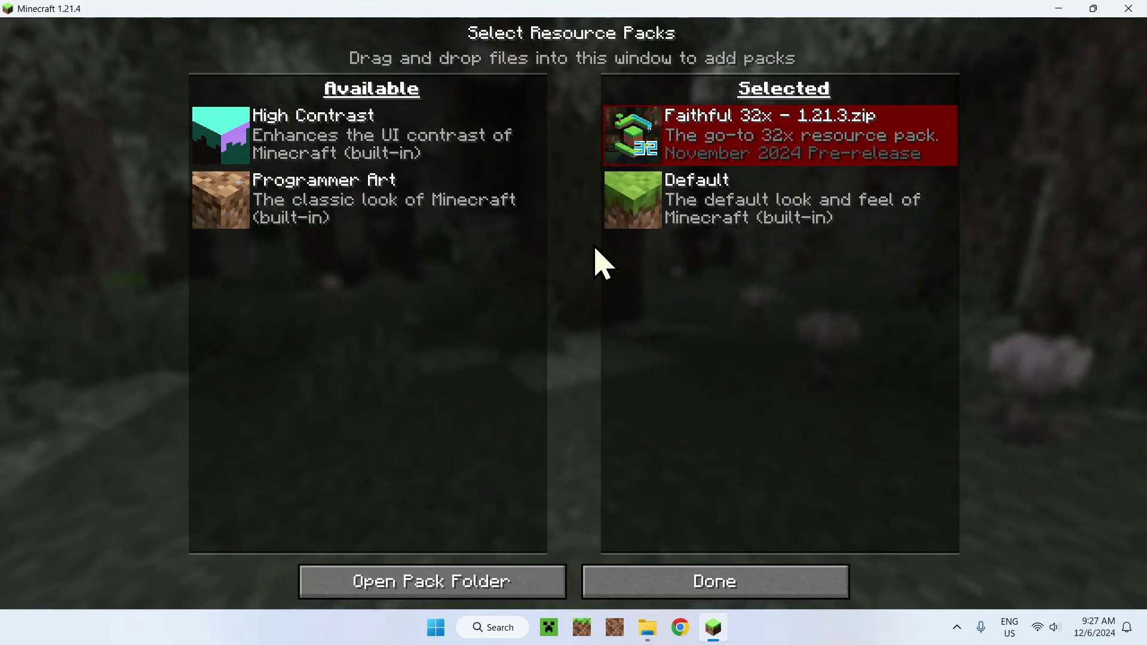
# Step: Apply the resource packs, return to the title screen and show the singleplayer worlds
pyautogui.click(718, 593)
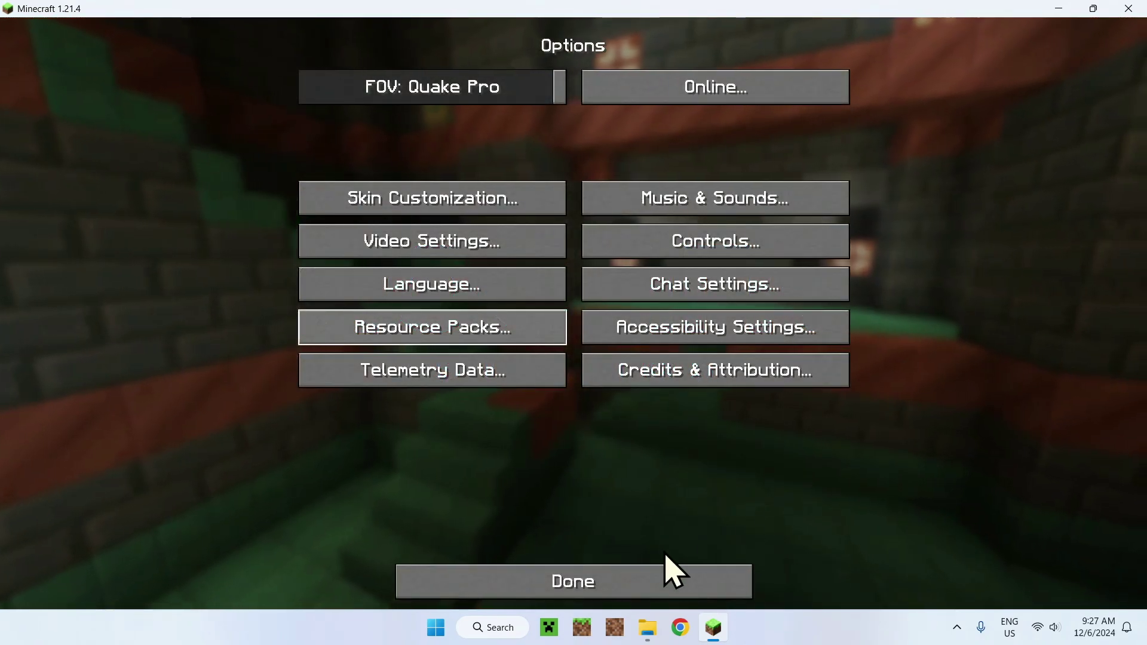
pyautogui.click(663, 579)
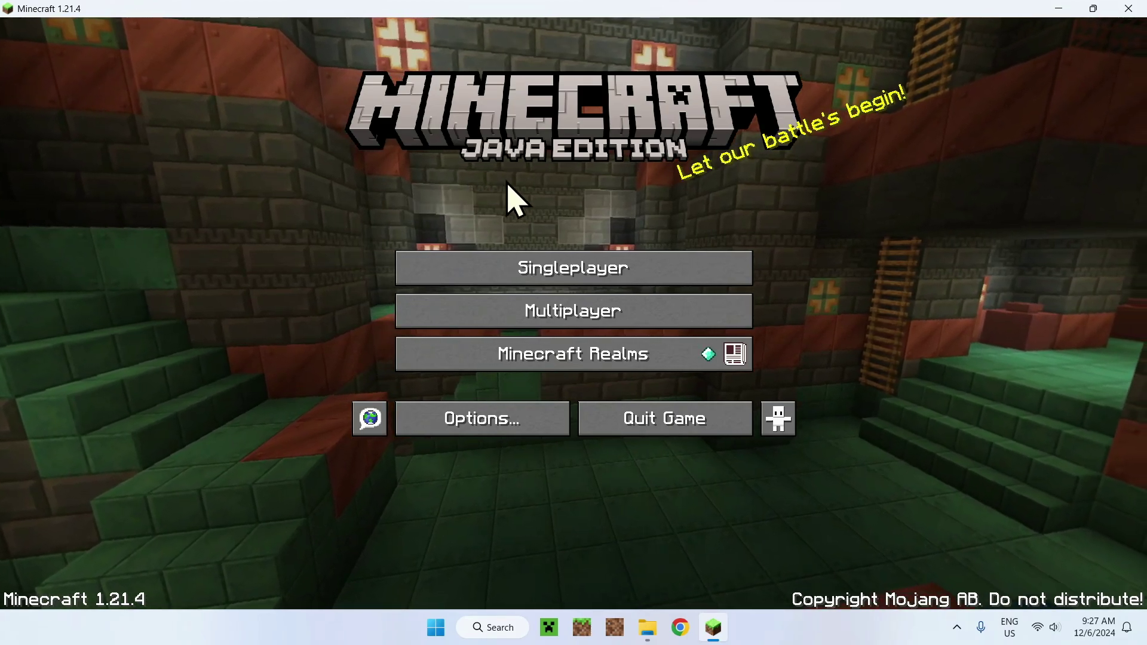
pyautogui.click(564, 274)
# Step: Load the saved world and run a chat command to make it daytime
pyautogui.click(358, 139)
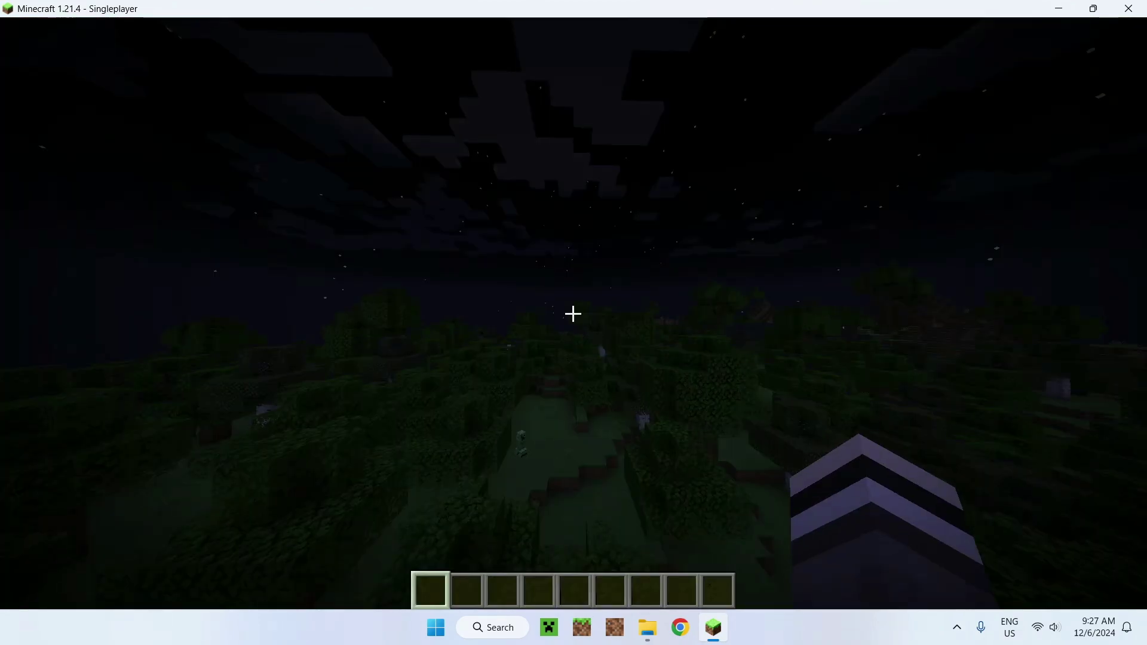
pyautogui.write('/gamemode ')
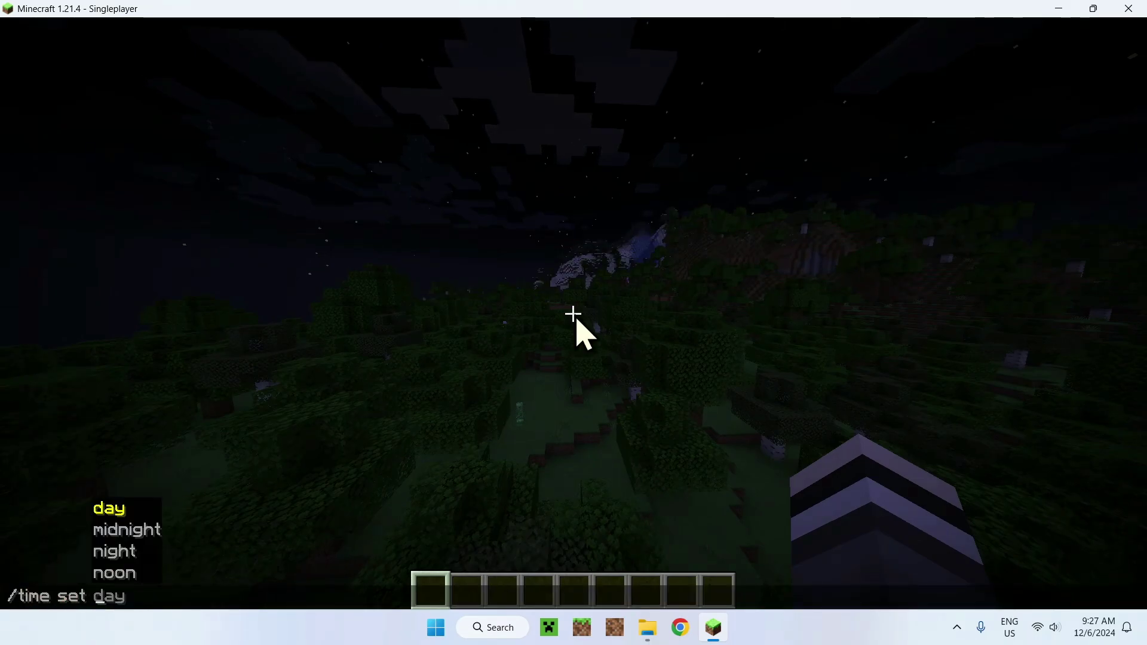
pyautogui.write('dayw')
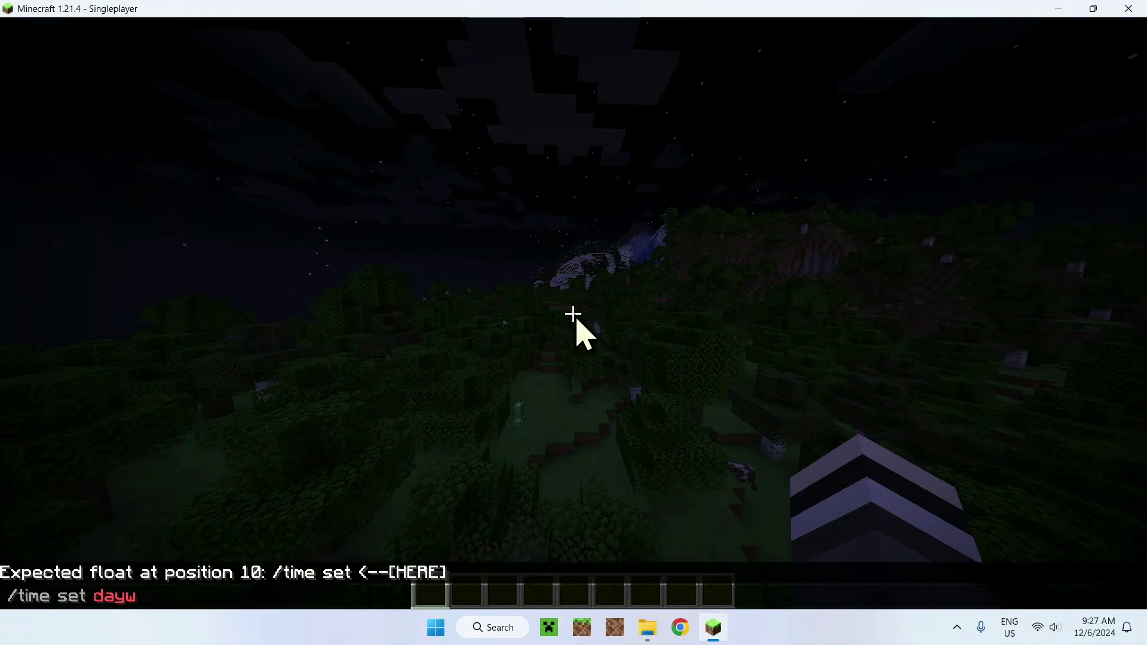
pyautogui.press('BackSpace')
pyautogui.press('Return')
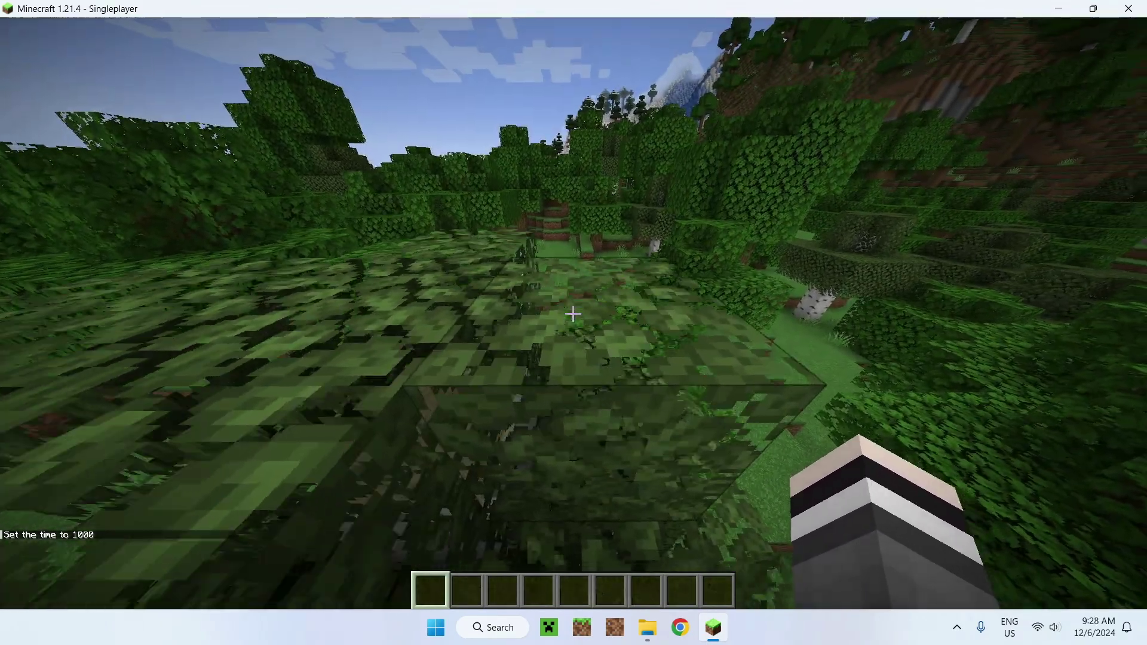
# Step: Walk over to a nearby tree to view the new textures, then pause the game
pyautogui.press('w')
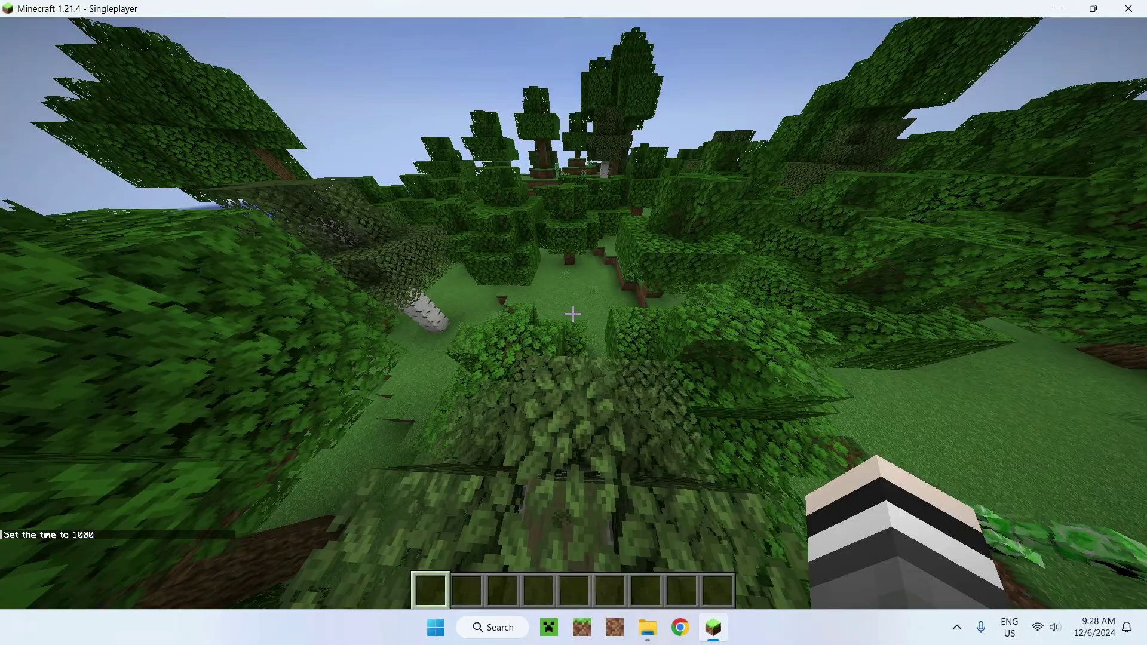
pyautogui.press('w')
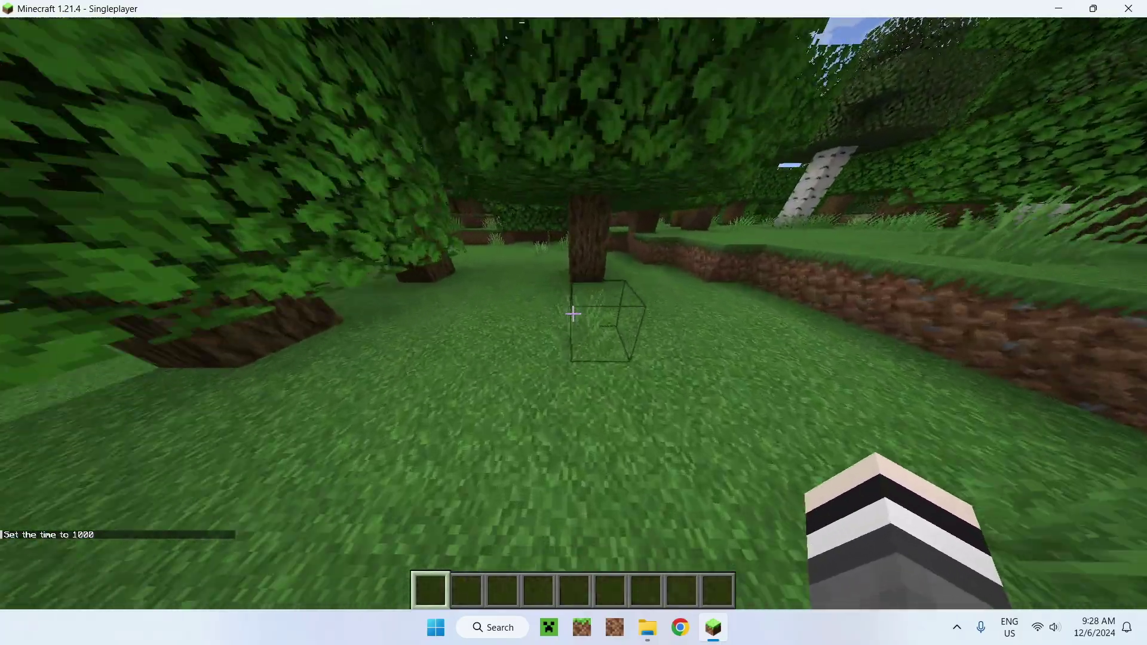
pyautogui.press('w')
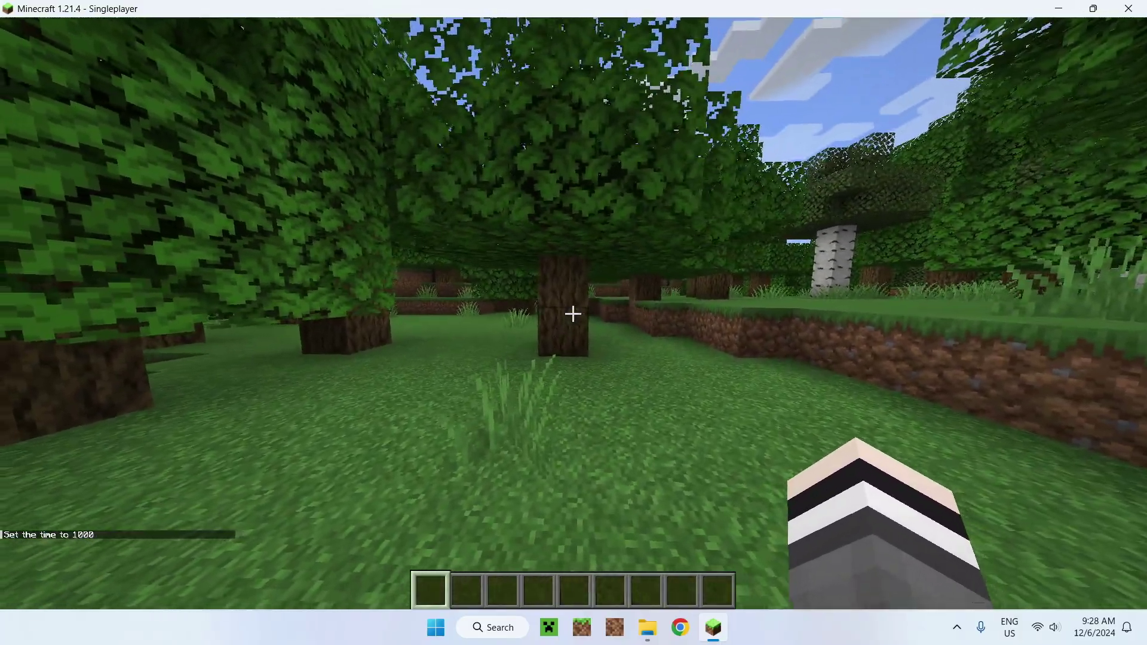
pyautogui.press('s')
pyautogui.press('Escape')
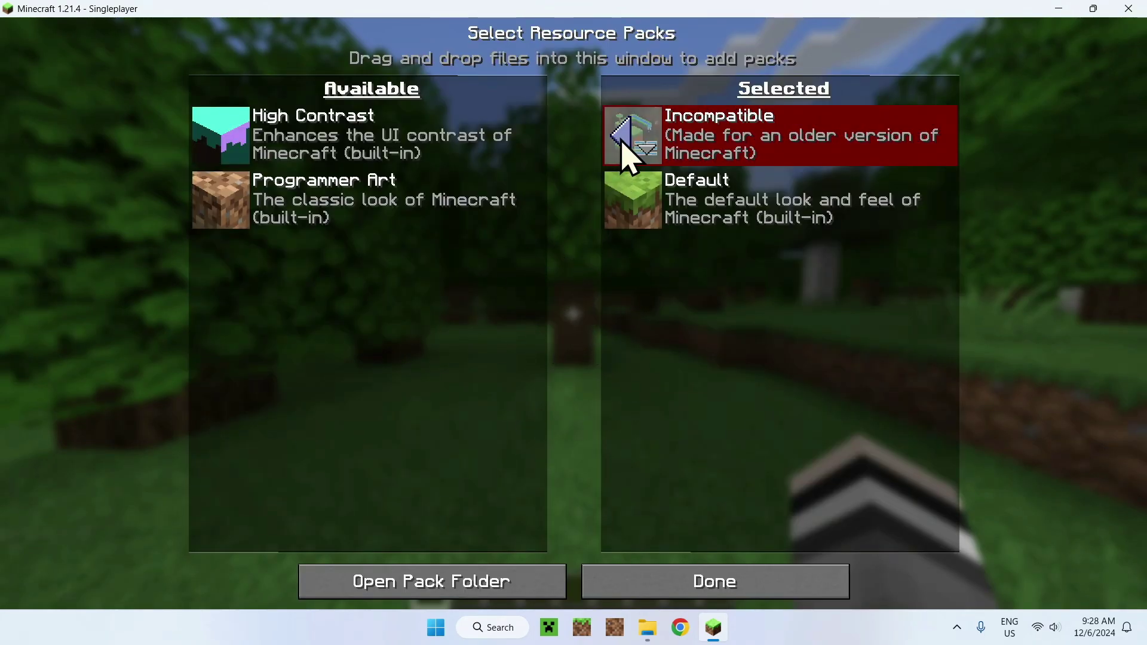
# Step: Apply Faithful 32x and accept its older-version warning so the world's resources reload
pyautogui.click(747, 582)
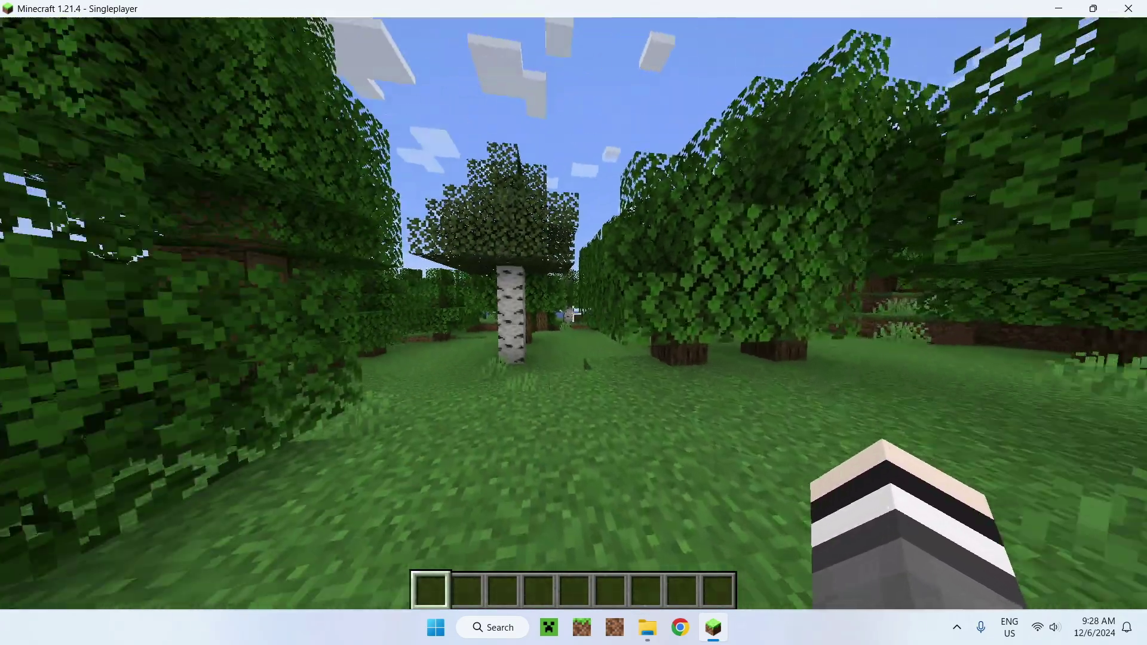
pyautogui.press('Escape')
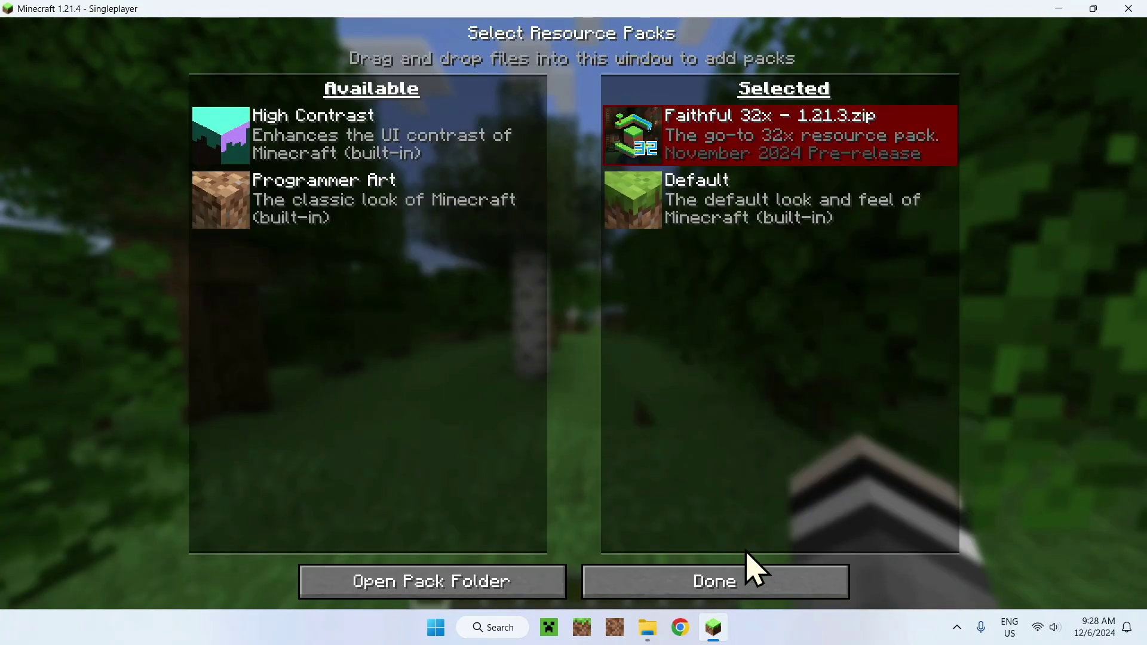
pyautogui.click(749, 574)
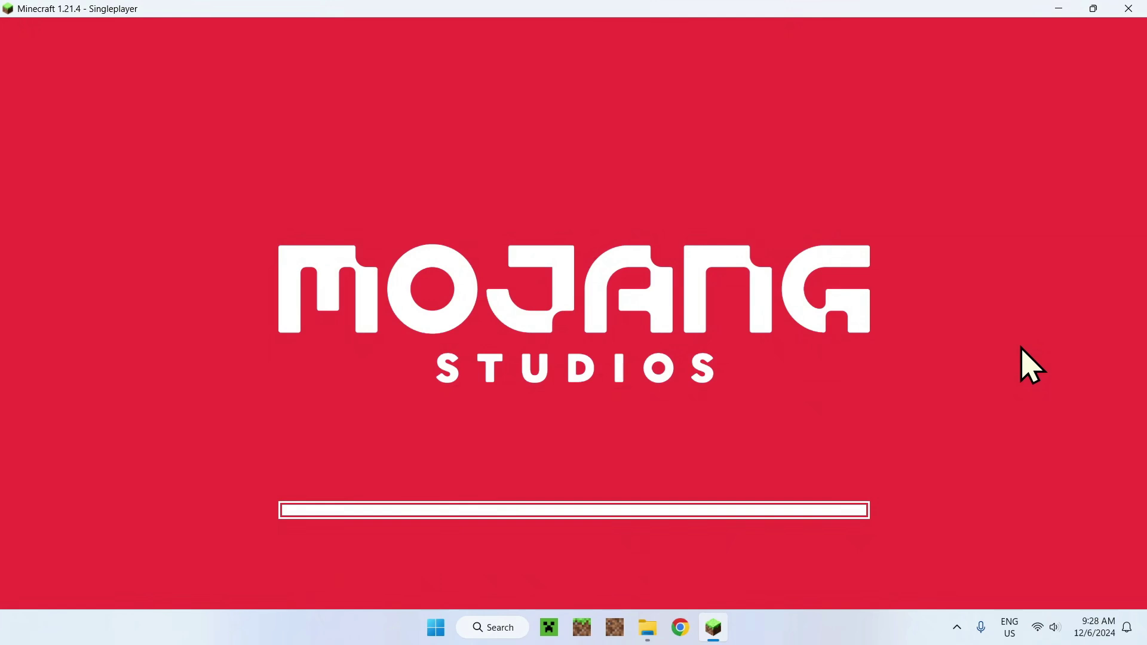